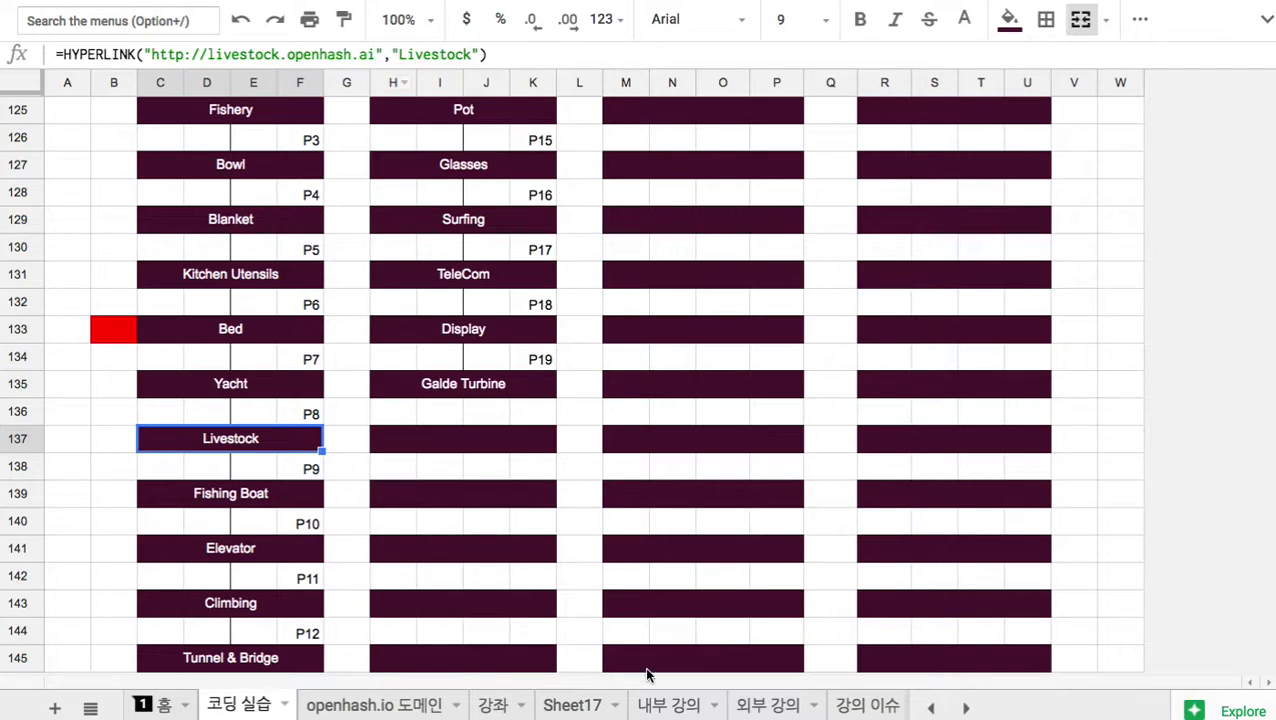
- Enter "Livestock" as the title in the blue header cell of Sheet17
left_click(572, 706)
type("Livestock")
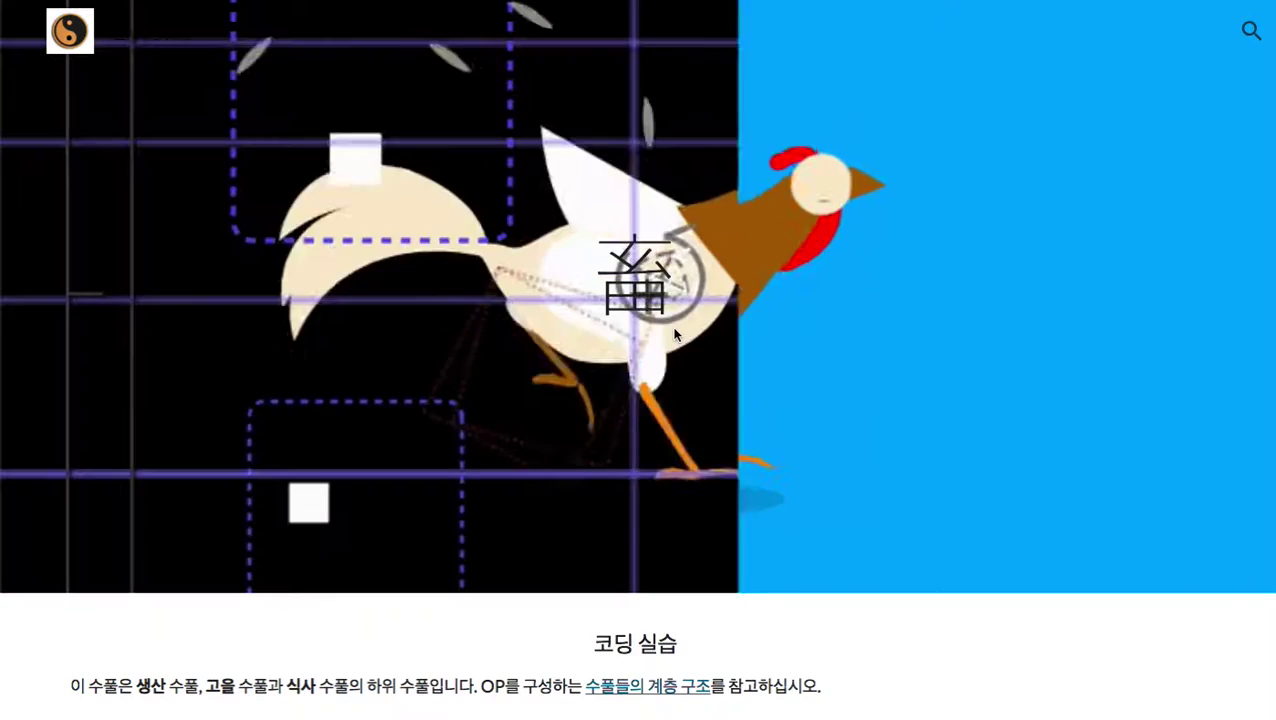
- Look through the Livestock website page, from the header down to the grazing and Livestock Farm sections
double_click(699, 321)
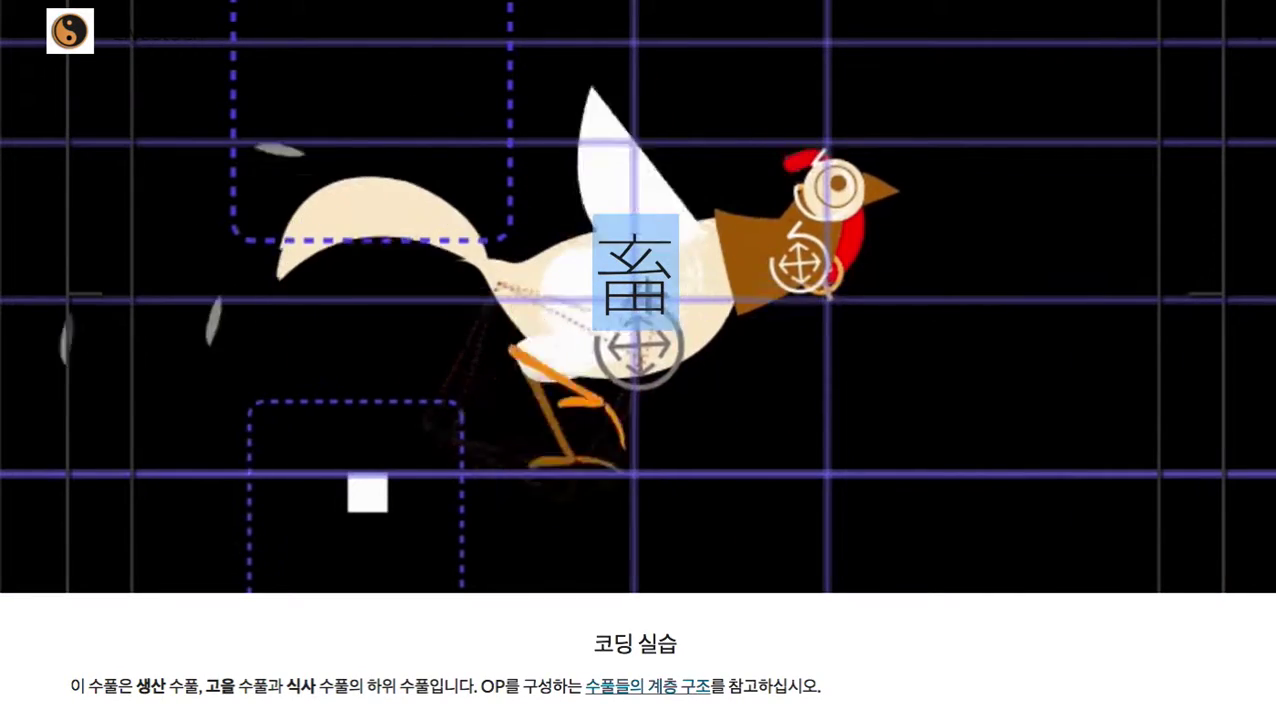
scroll(638, 360, "down", 3)
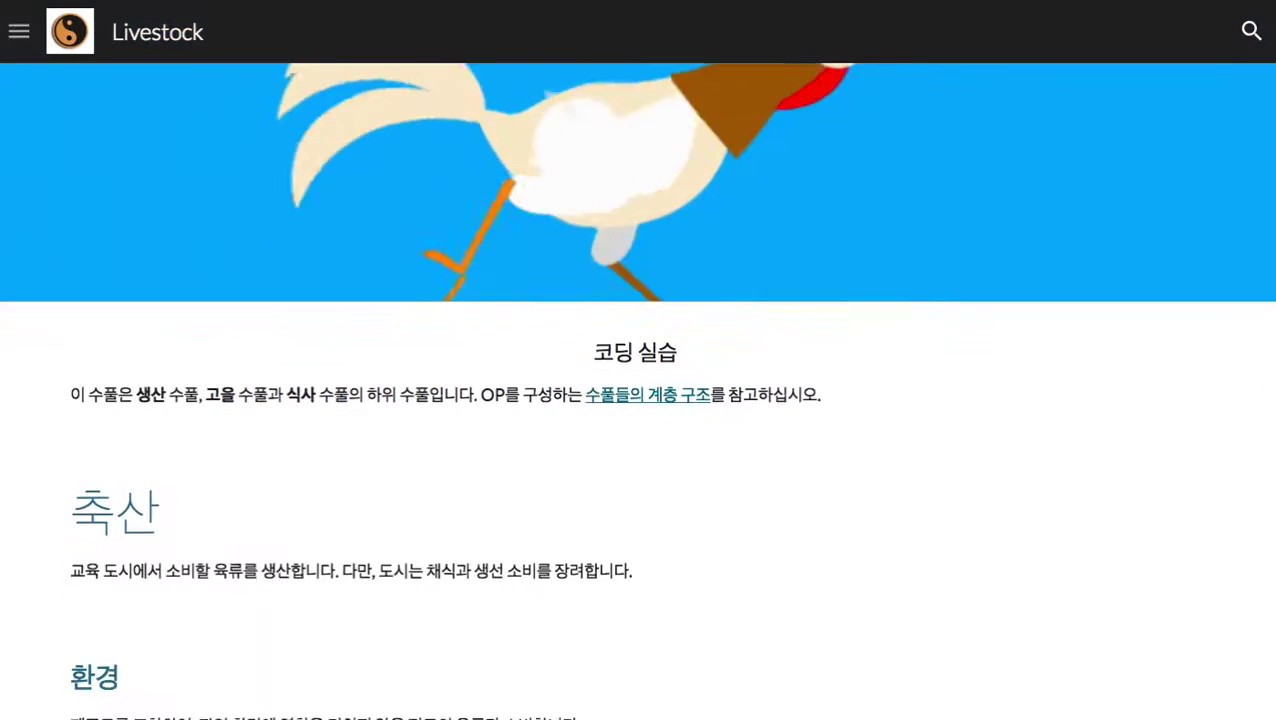
scroll(638, 400, "down", 6)
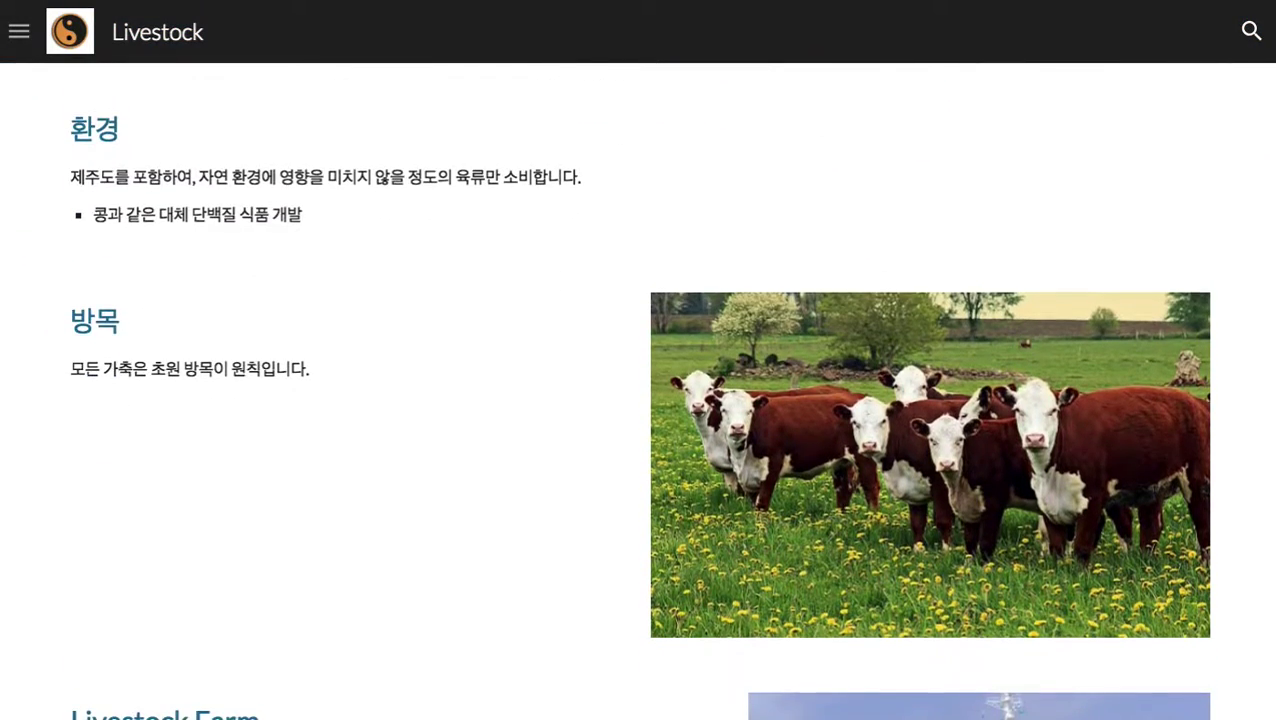
scroll(638, 390, "down", 3)
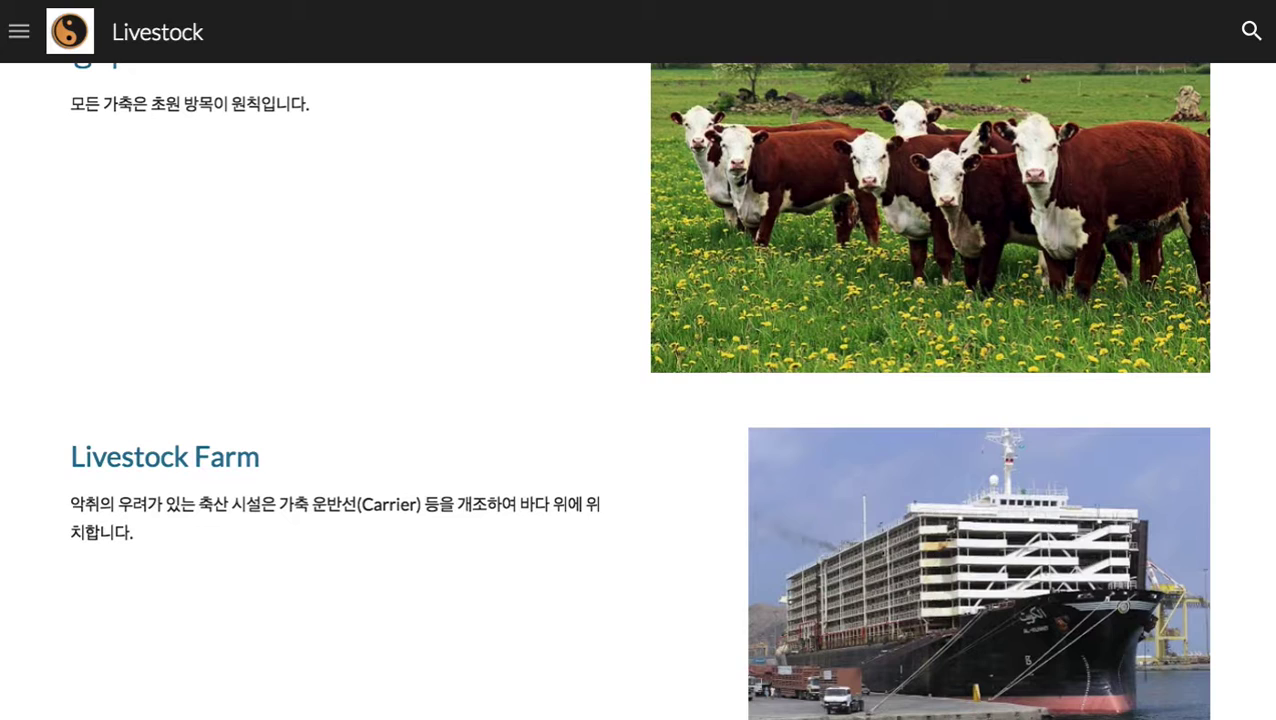
scroll(638, 360, "up", 10)
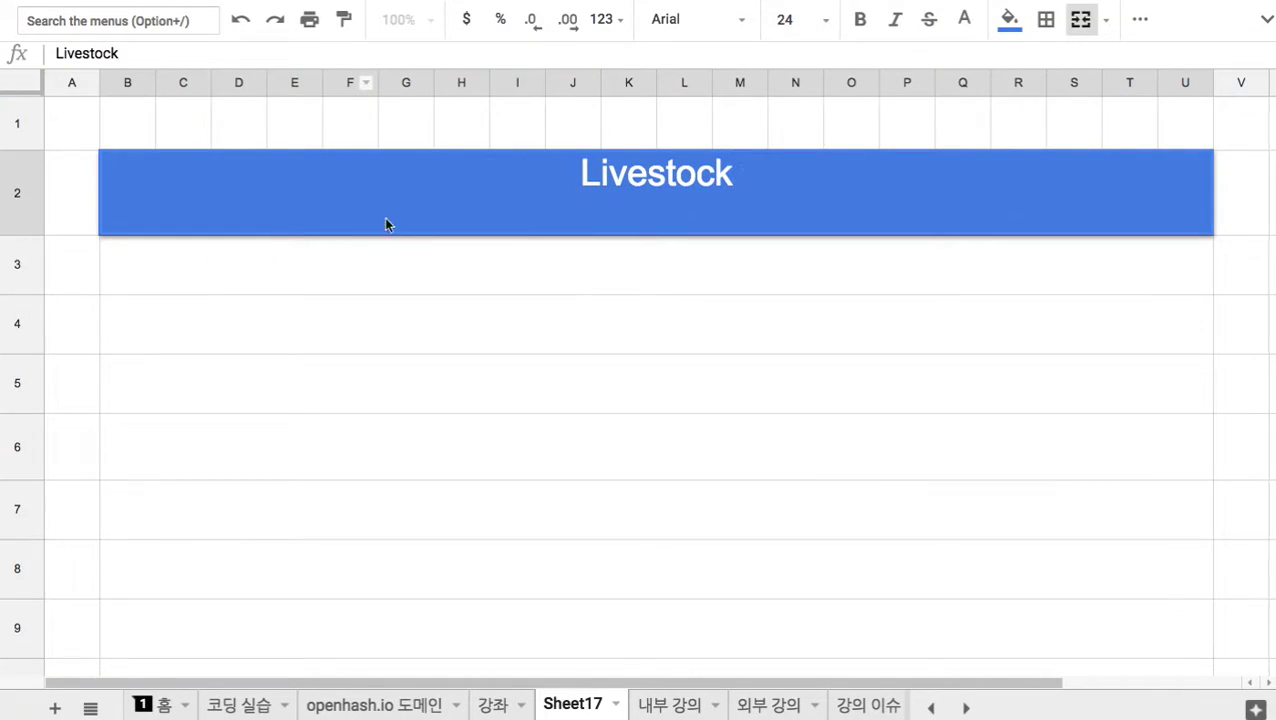
- Enter "1. 교육도시가 소비할 육류의 생산과정을 관리 감독" in row 3, below the Livestock title
left_click(373, 273)
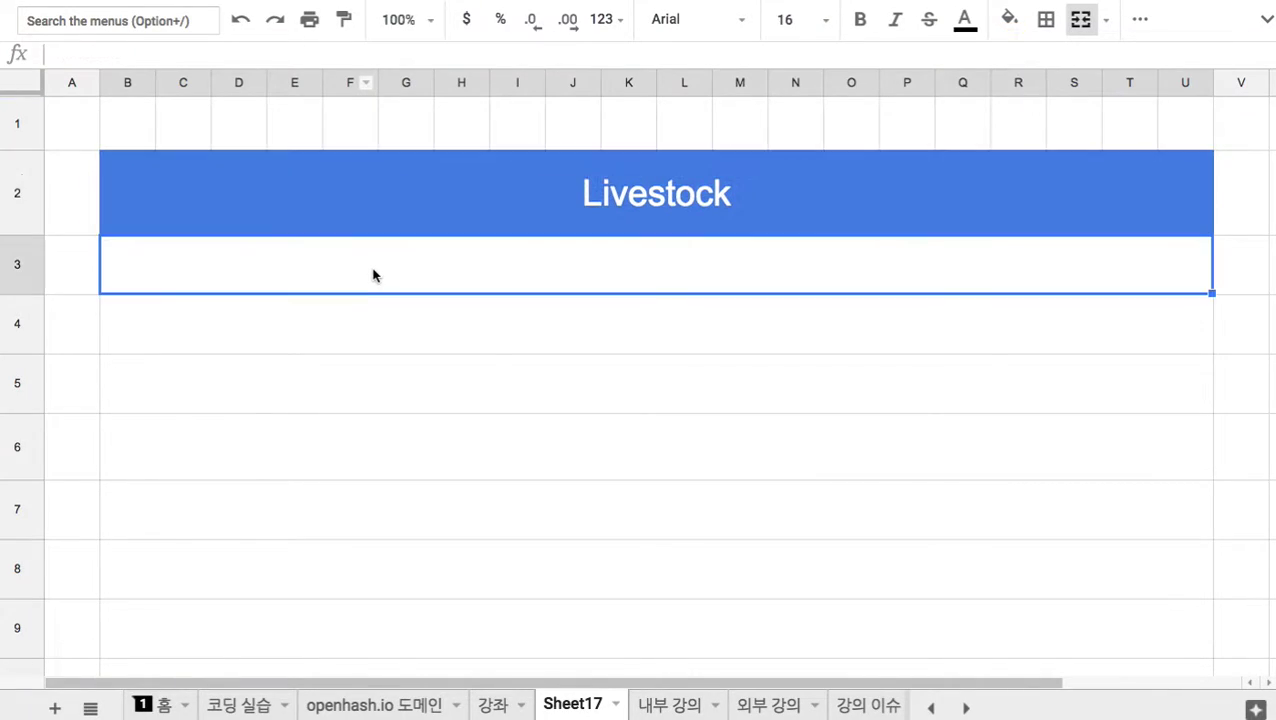
type("1")
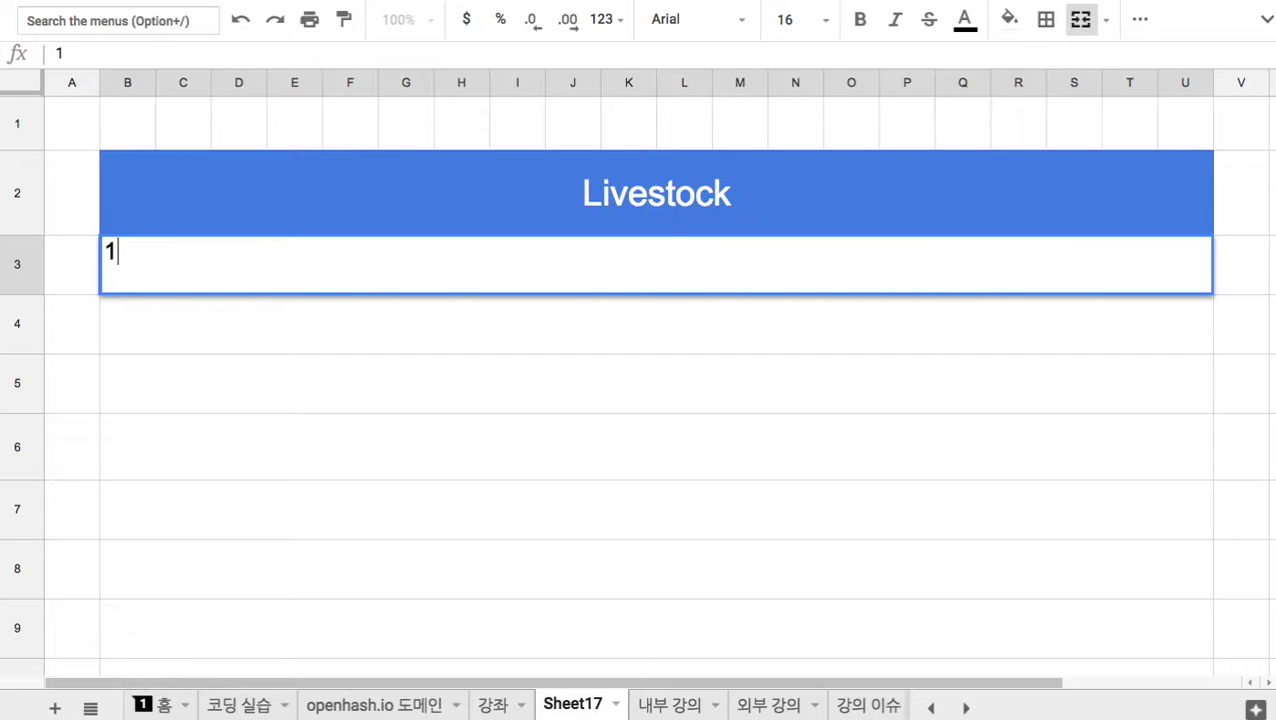
type(". ry")
key("BackSpace")
type("교육도시가 솝")
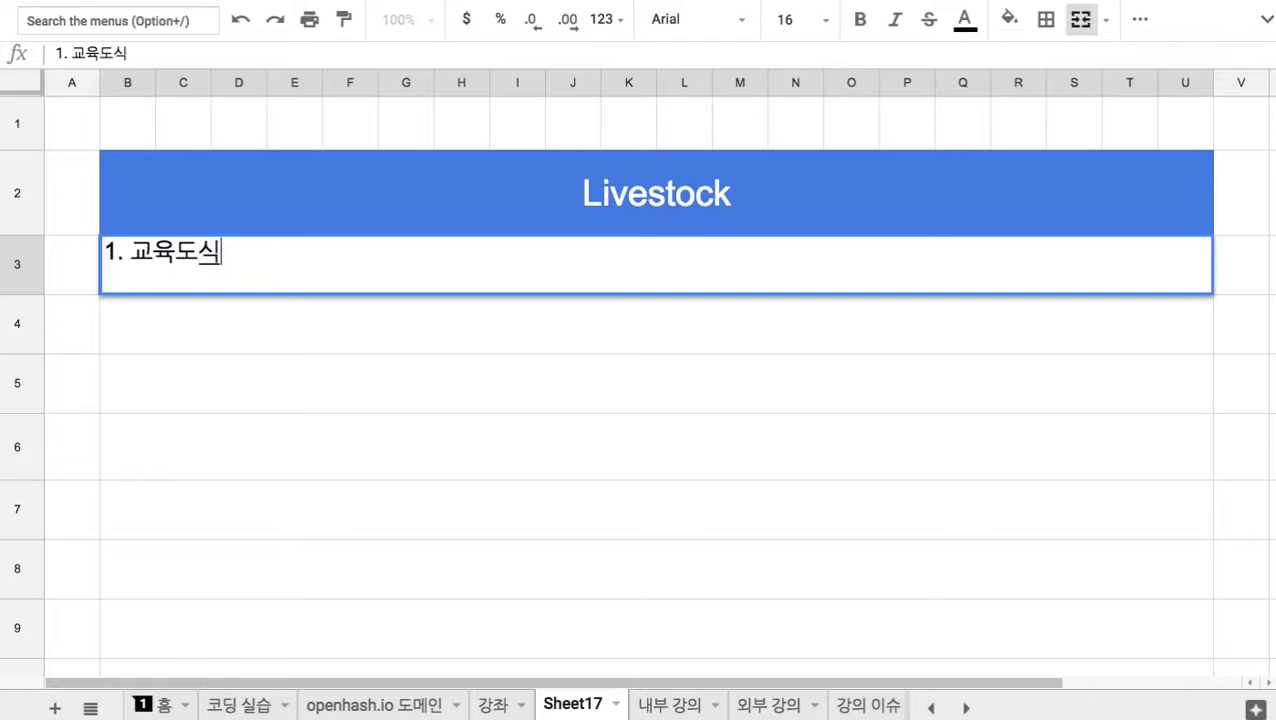
type("비랄")
key("BackSpace")
key("BackSpace")
key("BackSpace")
type("할 유")
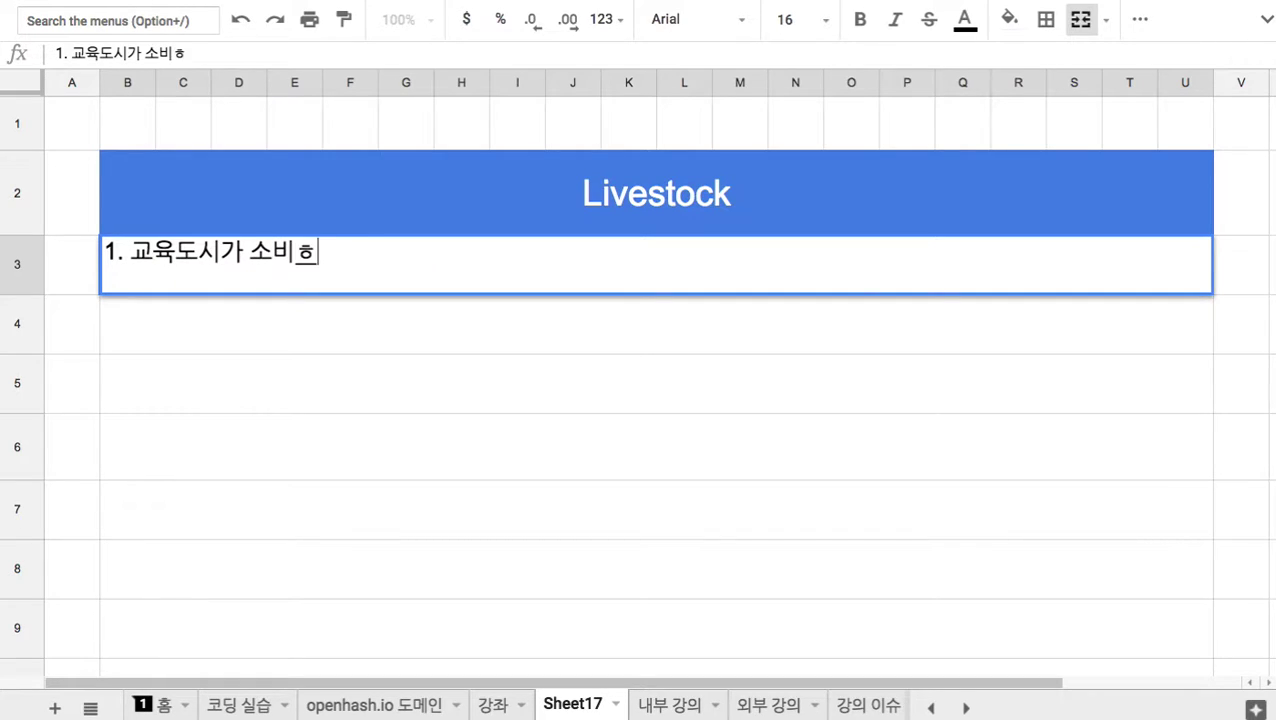
type("ㄱ류의 생사")
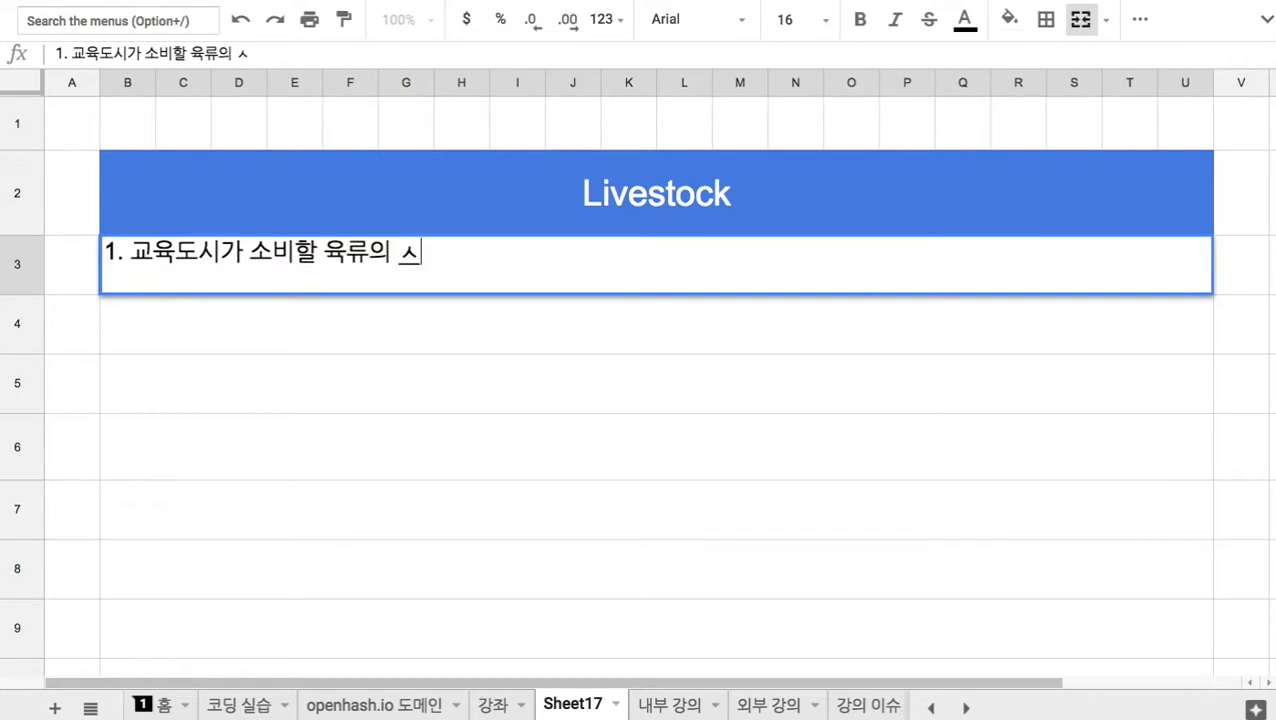
type("ㄴ")
type("과")
type("정")
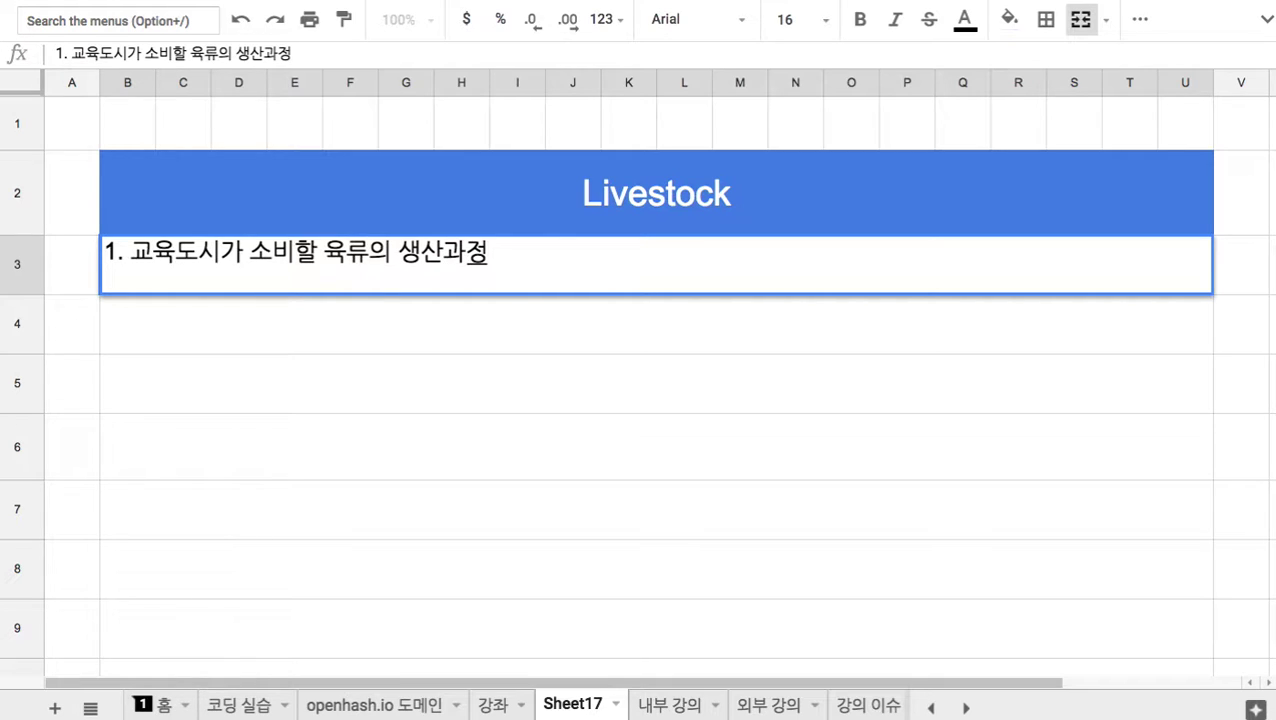
type("을 관리 감독")
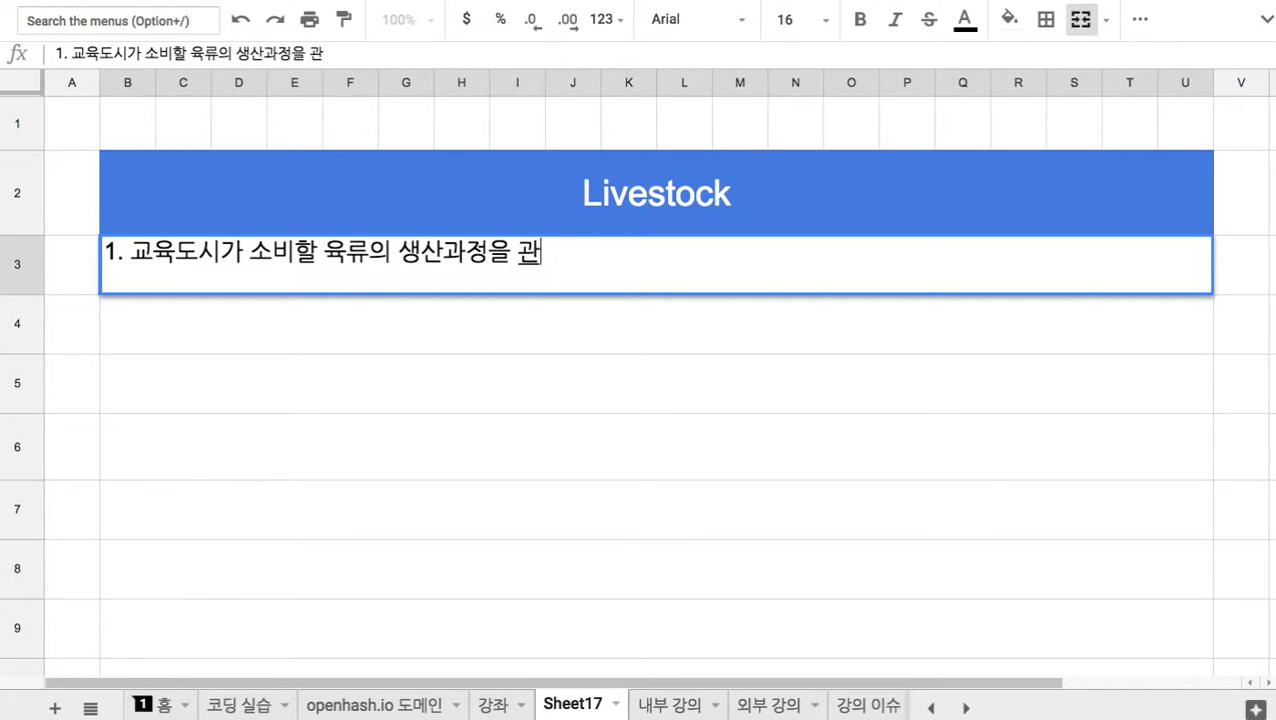
- Insert a space between "생산" and "과정을" in the row 3 text and commit the entry
key("Left")
key("Left")
key("Left")
key("Left")
key("Left")
key("Left")
key("Left")
key("Left")
key("Left")
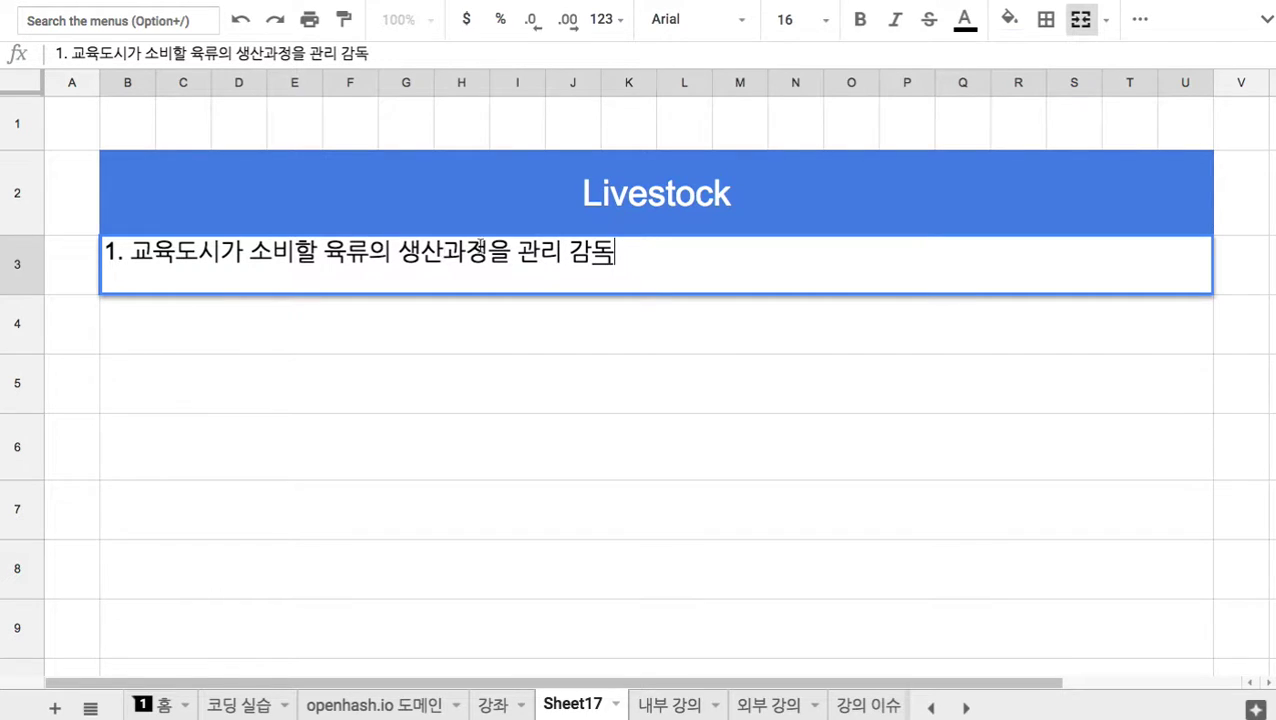
left_click(420, 321)
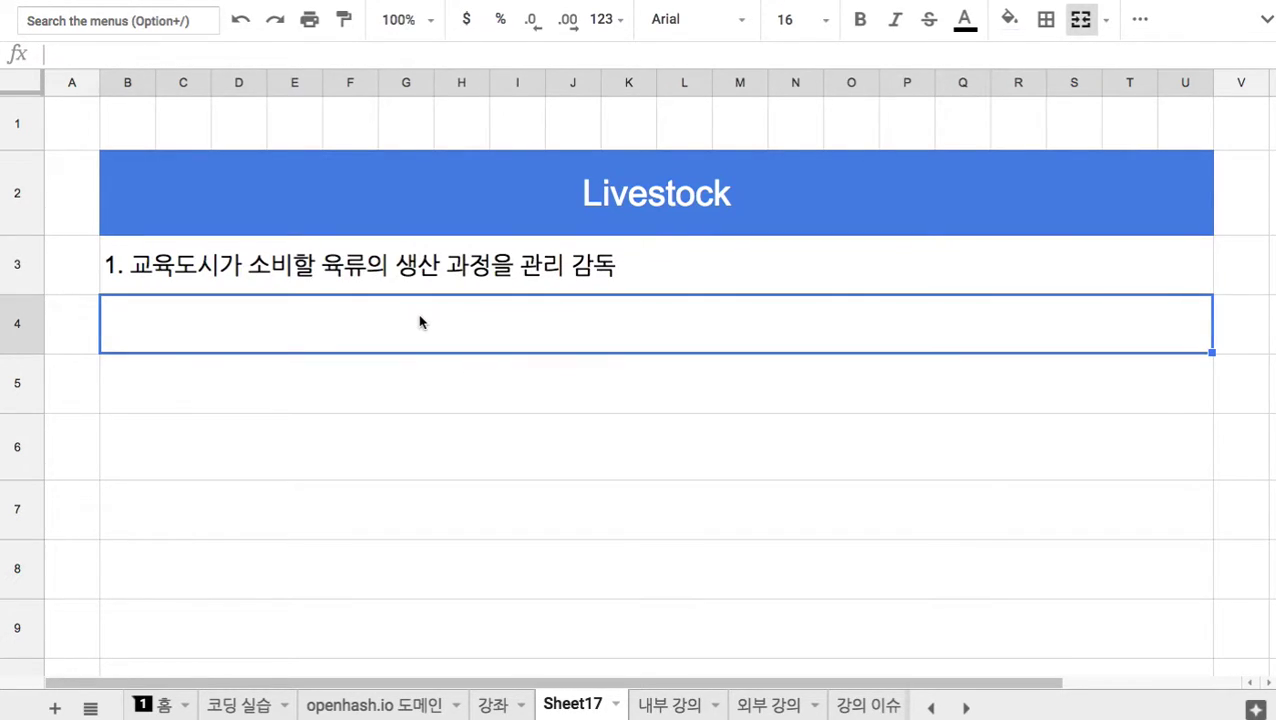
- Enter the second point "2. 육류 소비를 가능한 지양" in row 4
type("2")
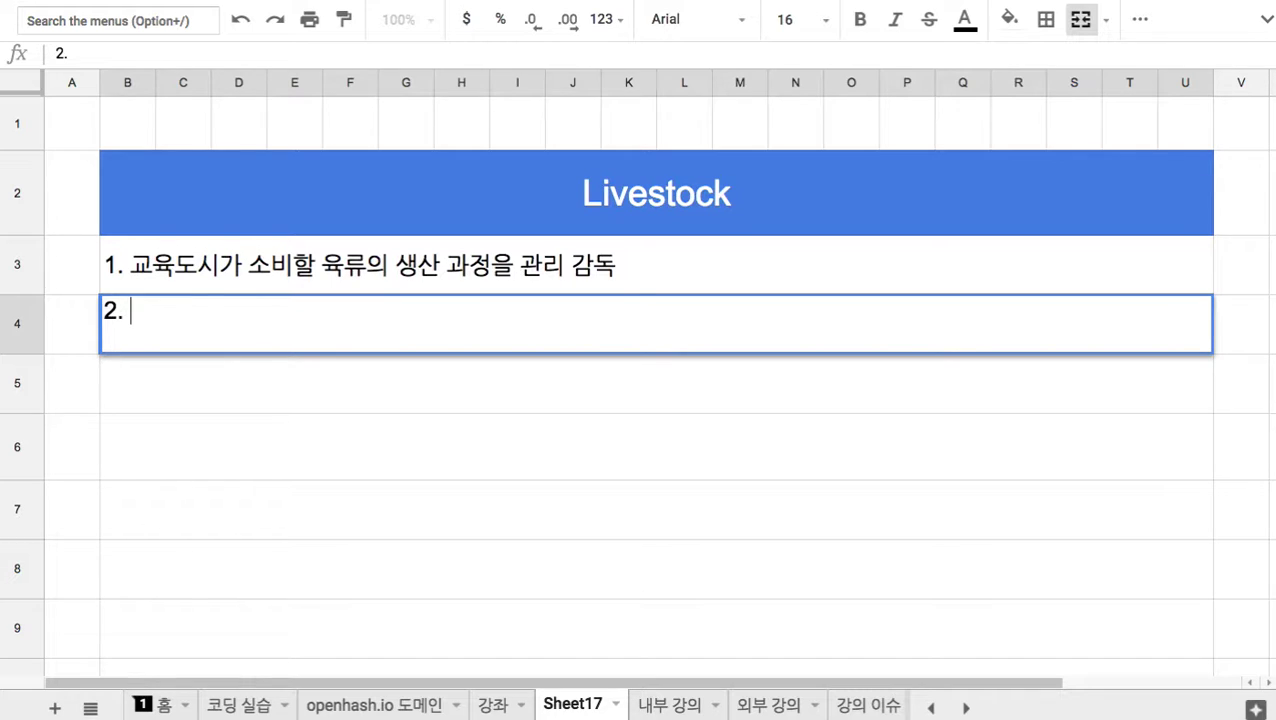
type(". 교유ㄱ")
key("BackSpace")
key("BackSpace")
key("BackSpace")
key("BackSpace")
type("육류 ")
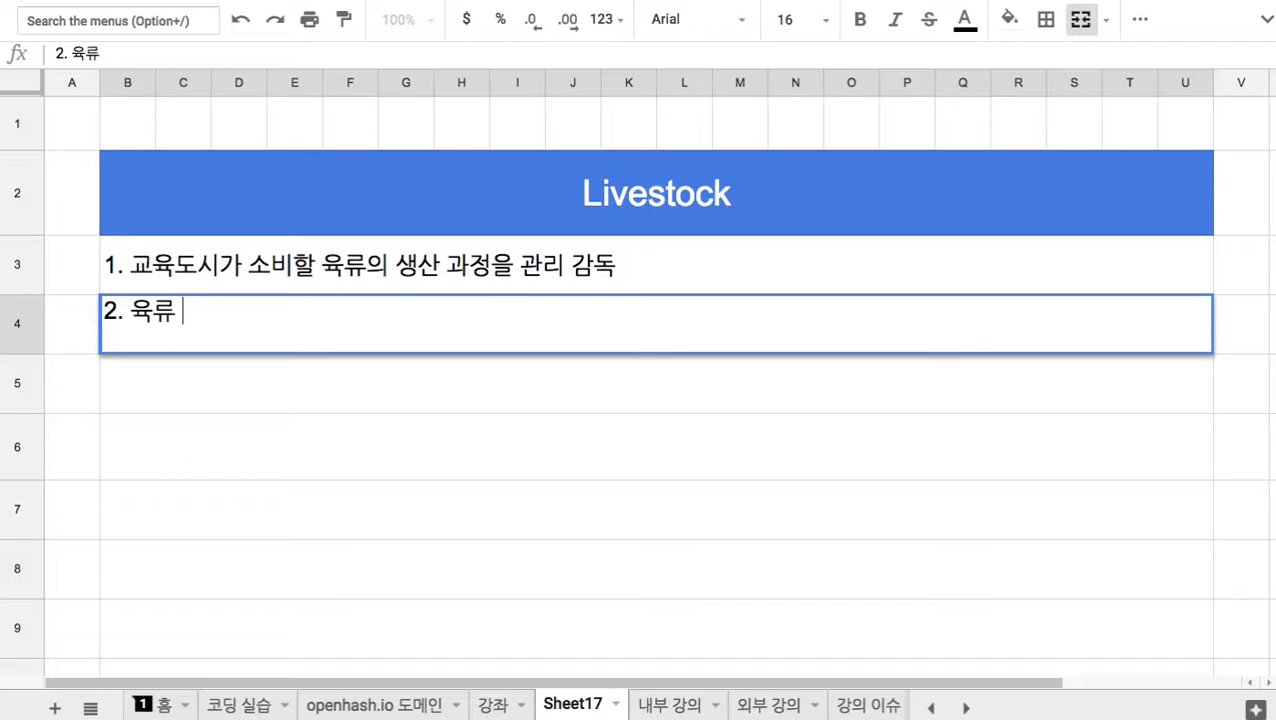
type("소비를 간능한 지양")
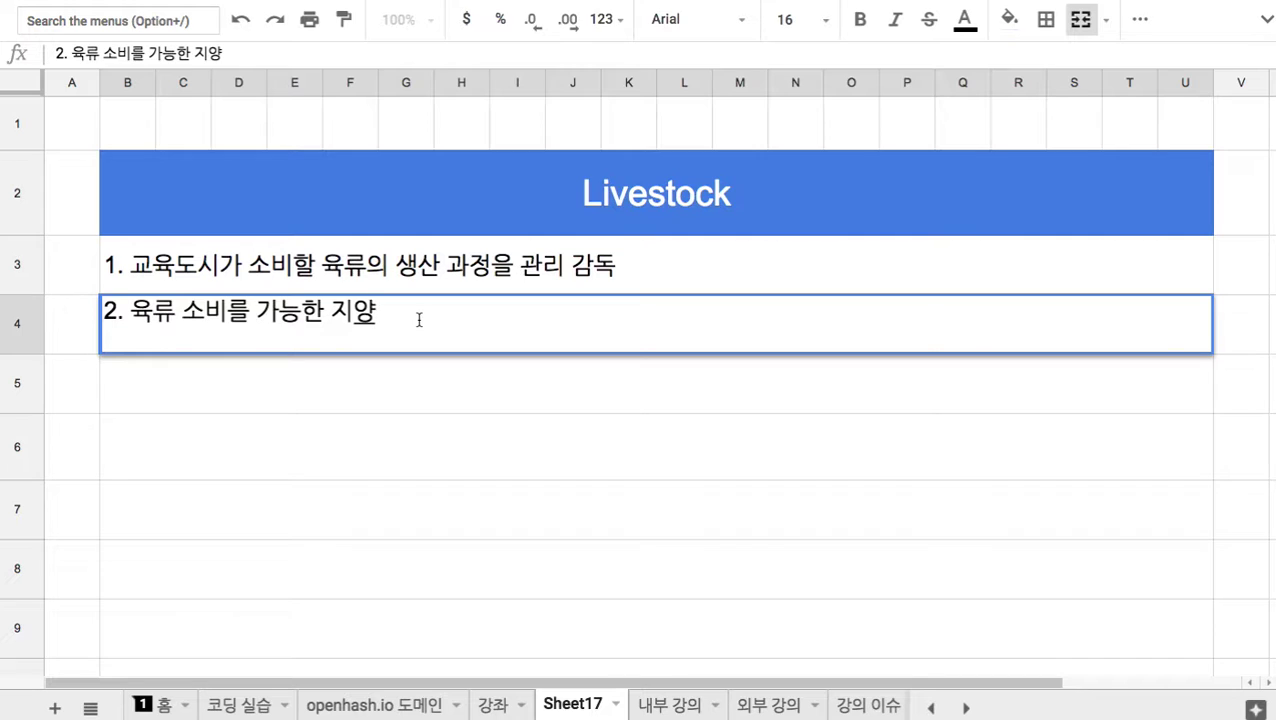
left_click(374, 369)
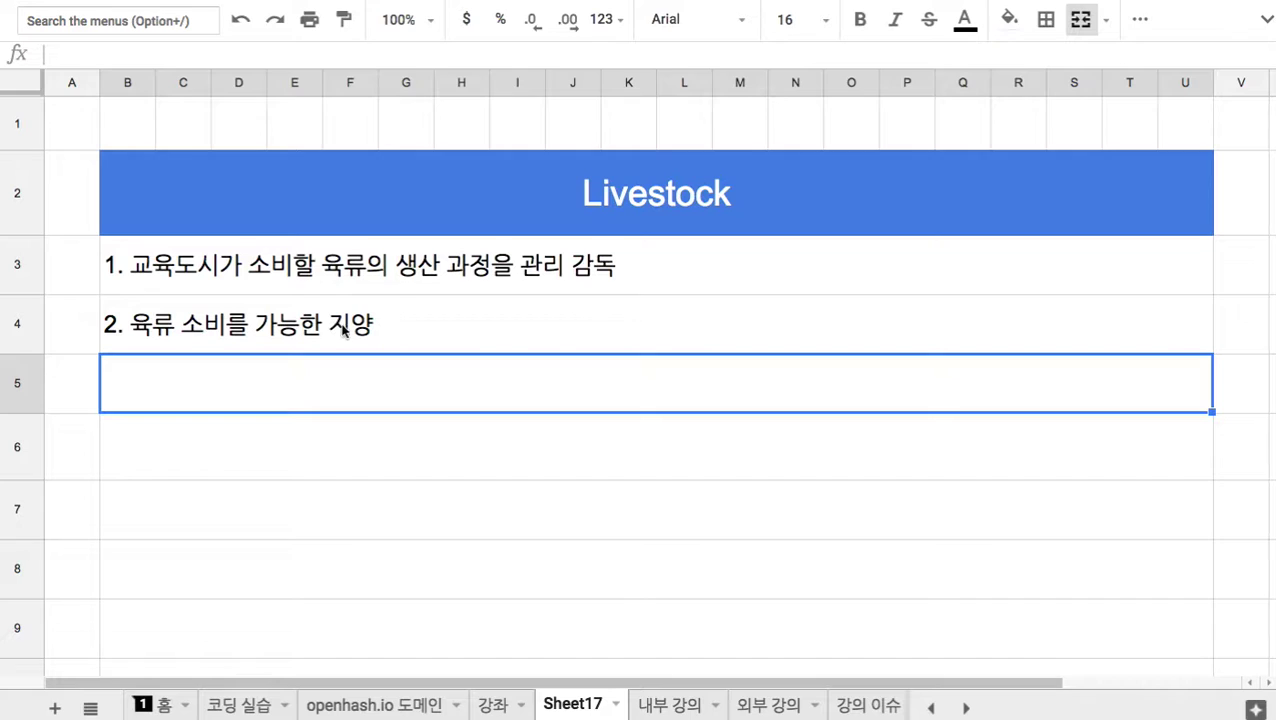
- Enter "3. Openhash => 어떤 가축이 어떤 환경에서 어떤 생산자에 의해 어떤 과정으로 도축...등" in row 5
type("3.")
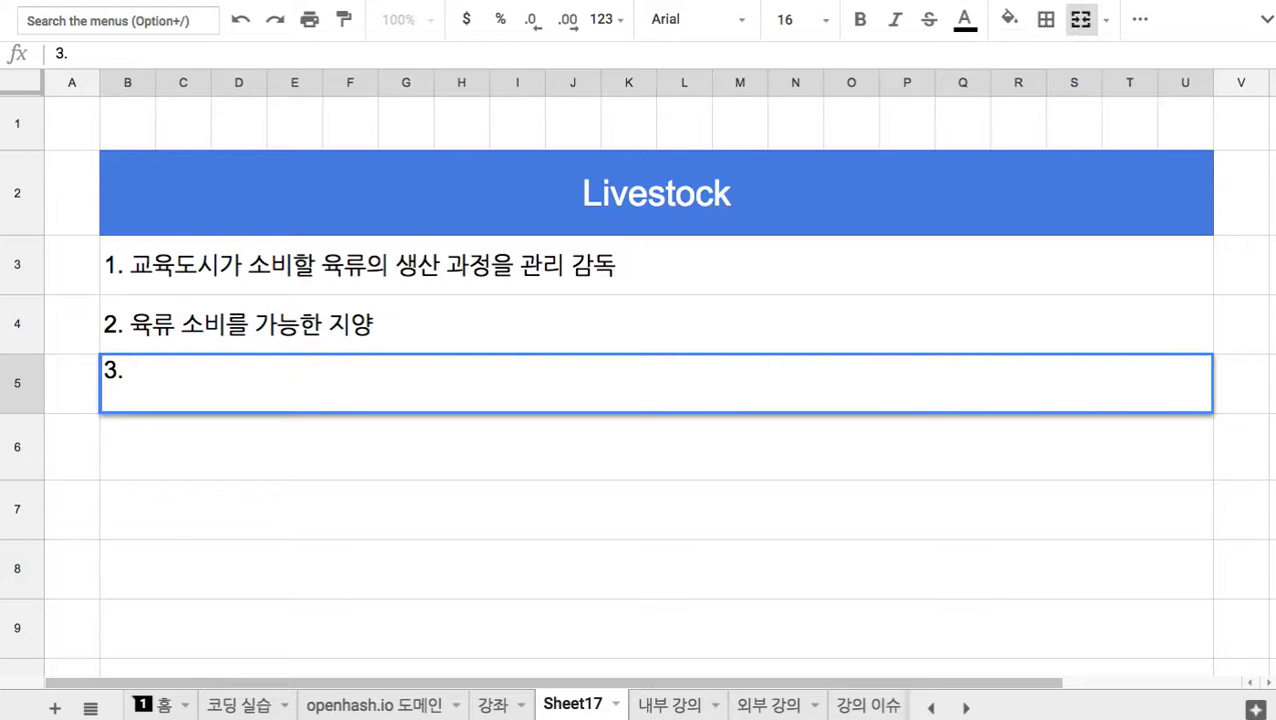
type("Openhash => 어떤 가축이 어떤 환경에서 어떤 새생산자에 의해 어떤 과저")
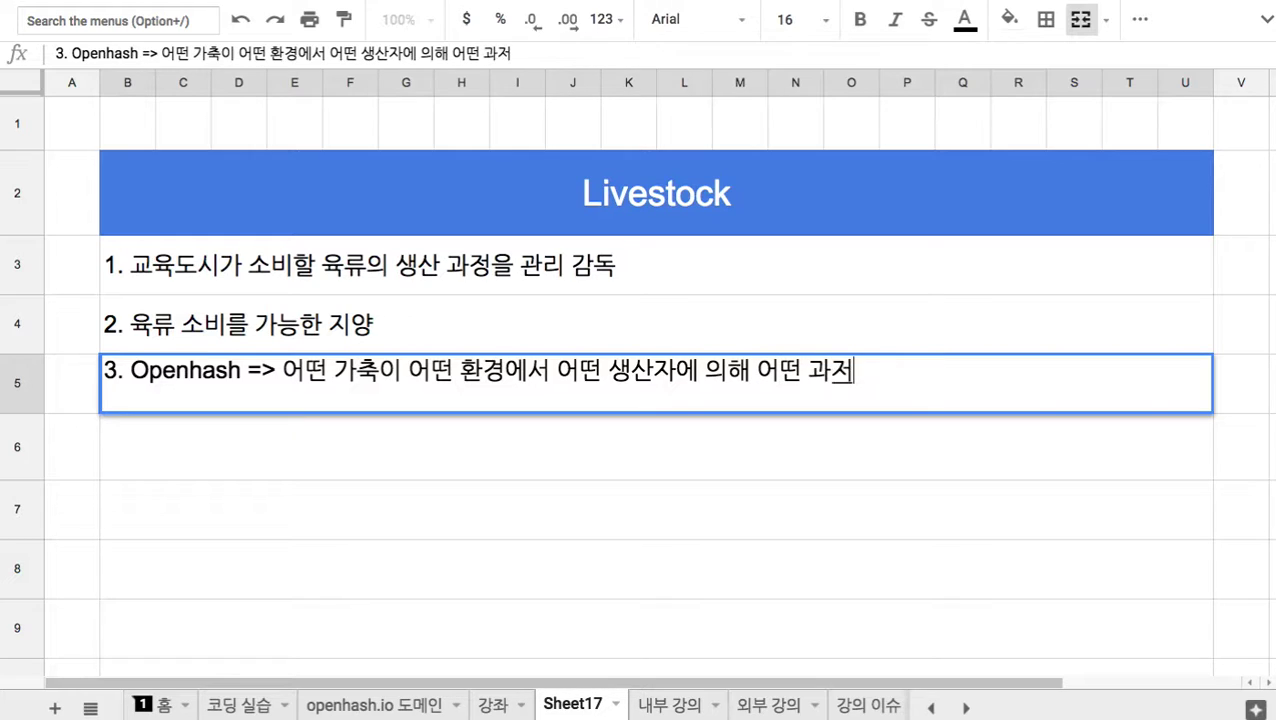
type("정으로 도축...ㄷ등")
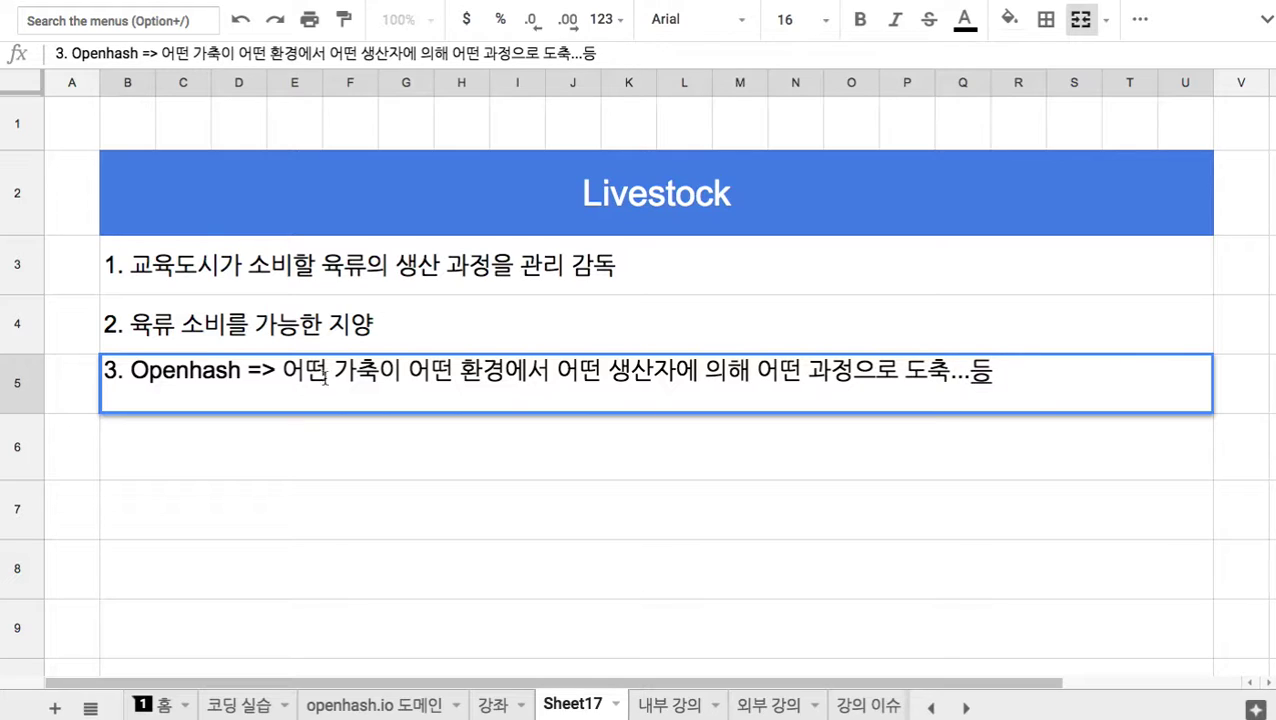
left_click_drag(356, 372, 526, 372)
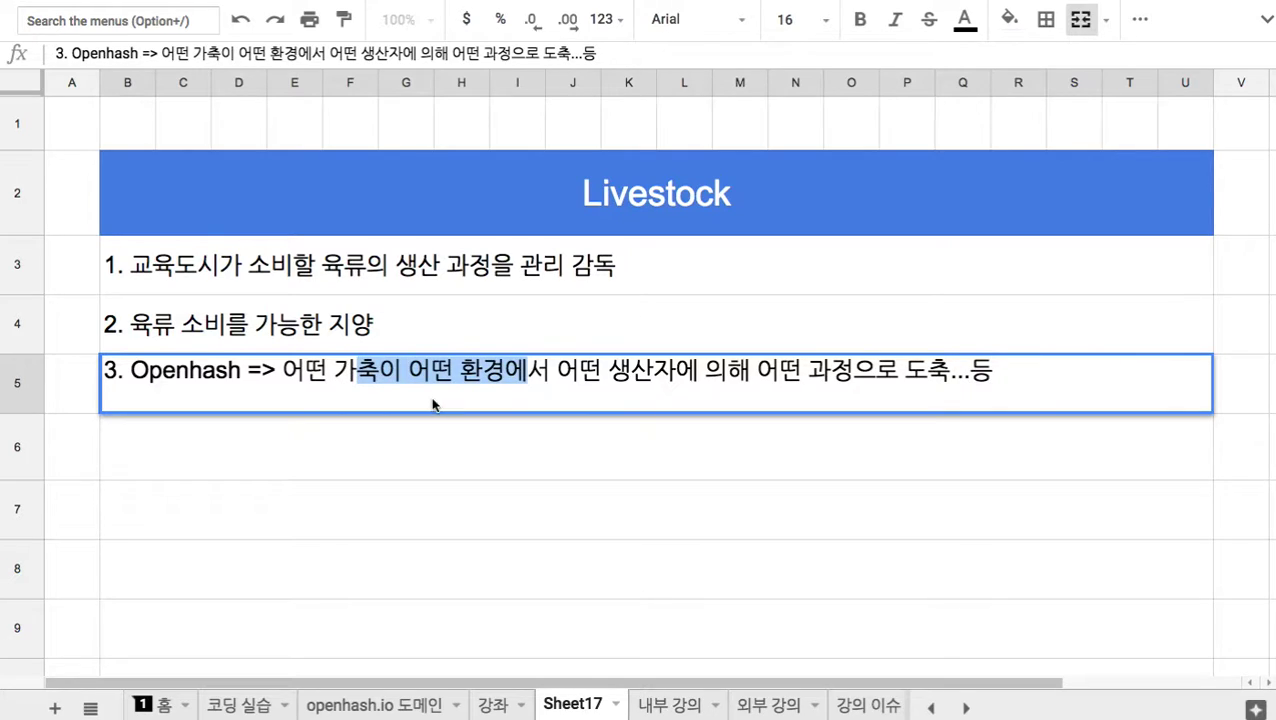
left_click(391, 461)
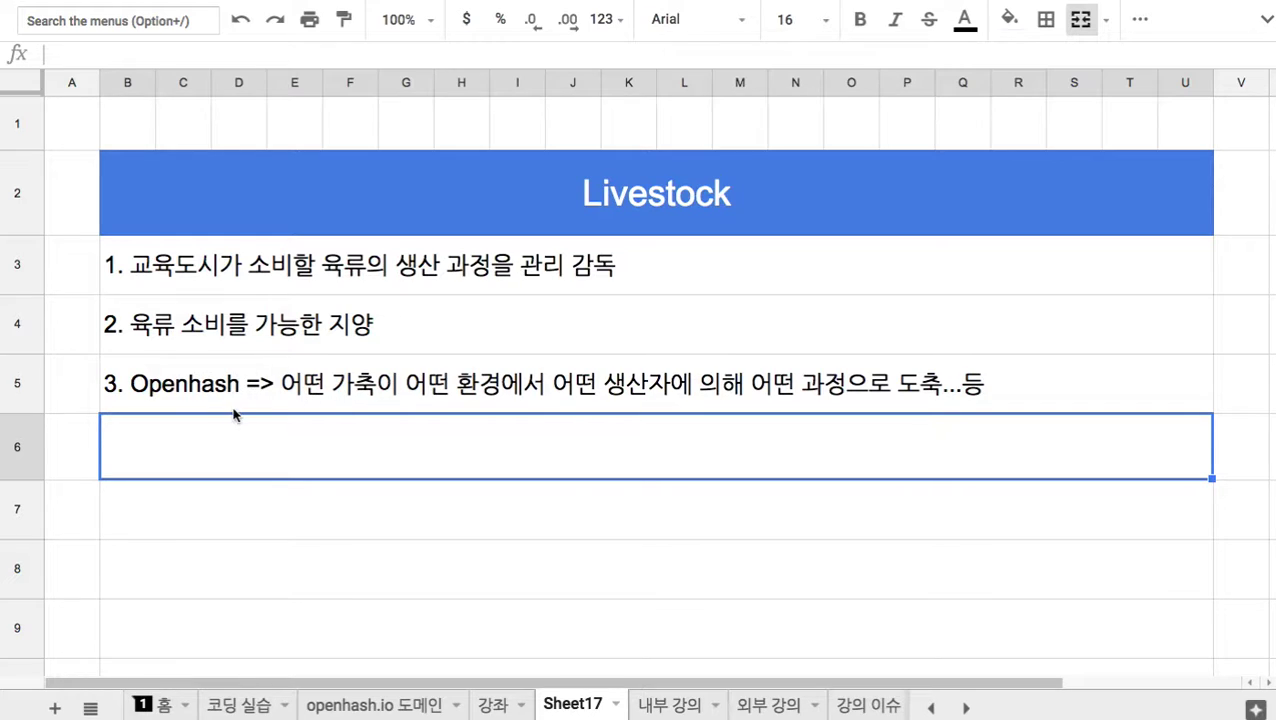
- Enter the fourth point "4. 인간적 환경에서 사육" in row 6
type("4.")
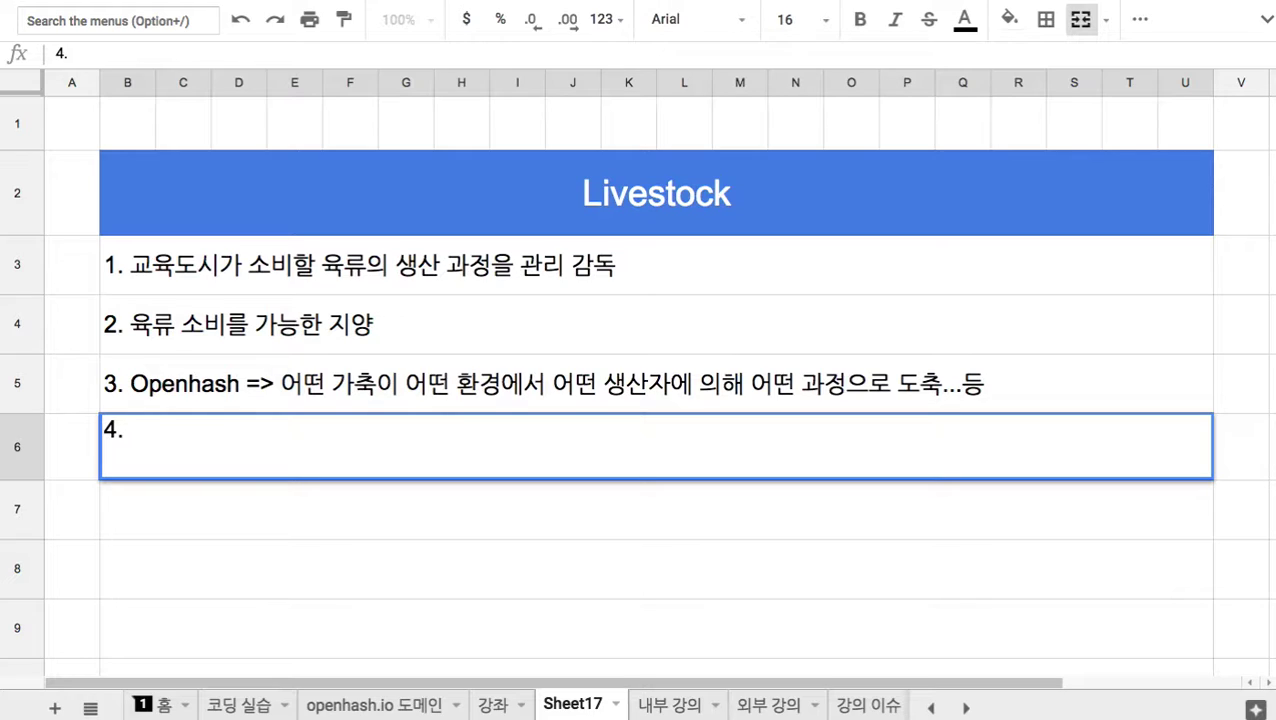
type("인간적 환ㄱ")
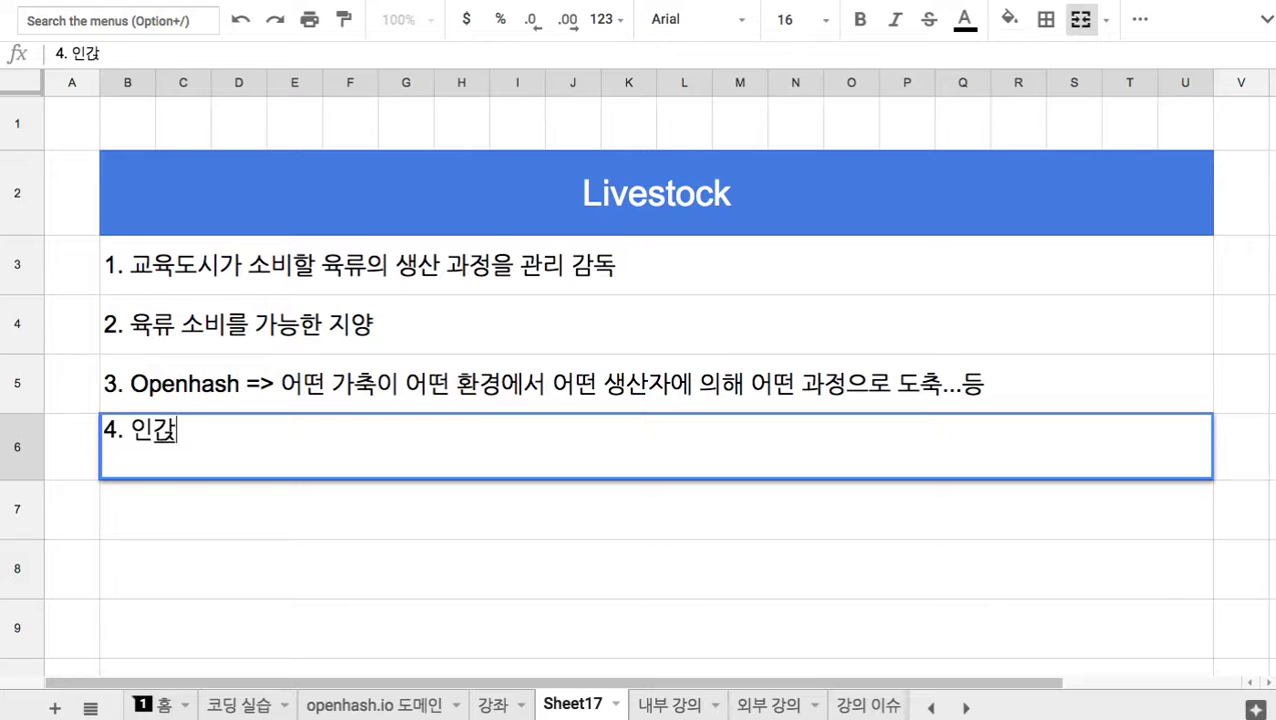
type("ㅕㅇ")
type("에서 사육")
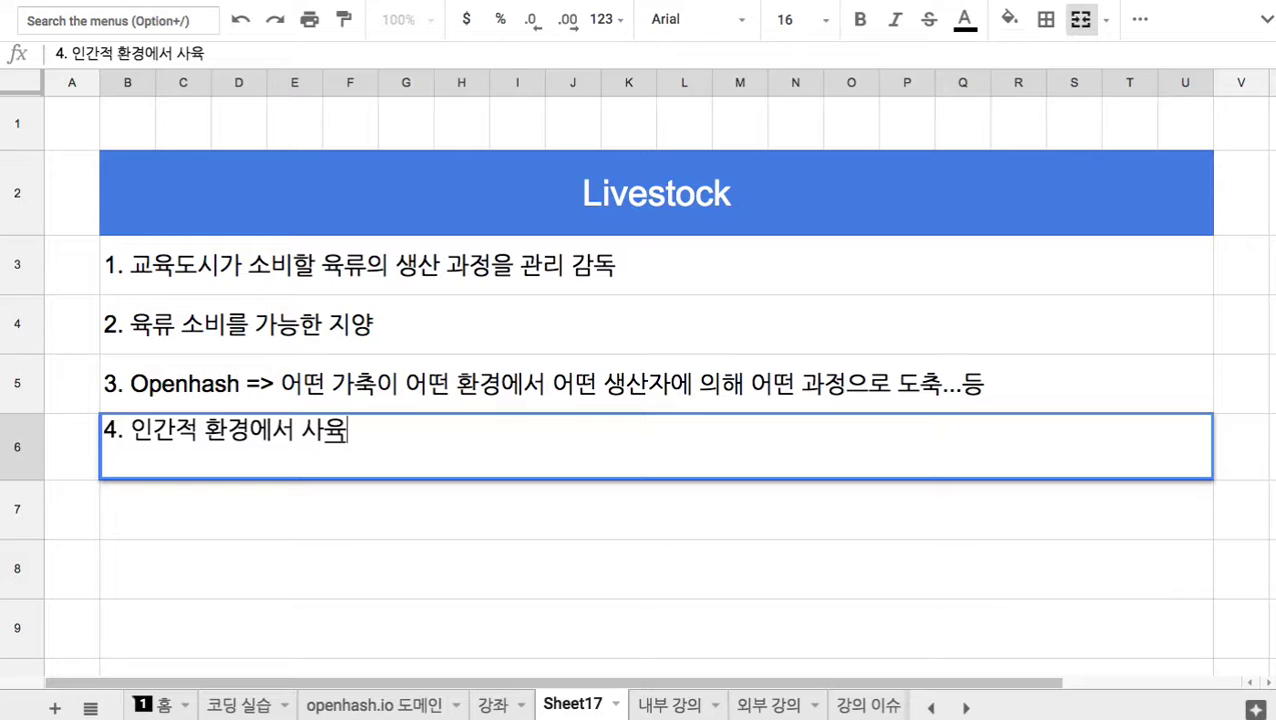
key("Return")
- Enter the fifth point "5. 제주도 축산업" in row 7
type("5. 제주도")
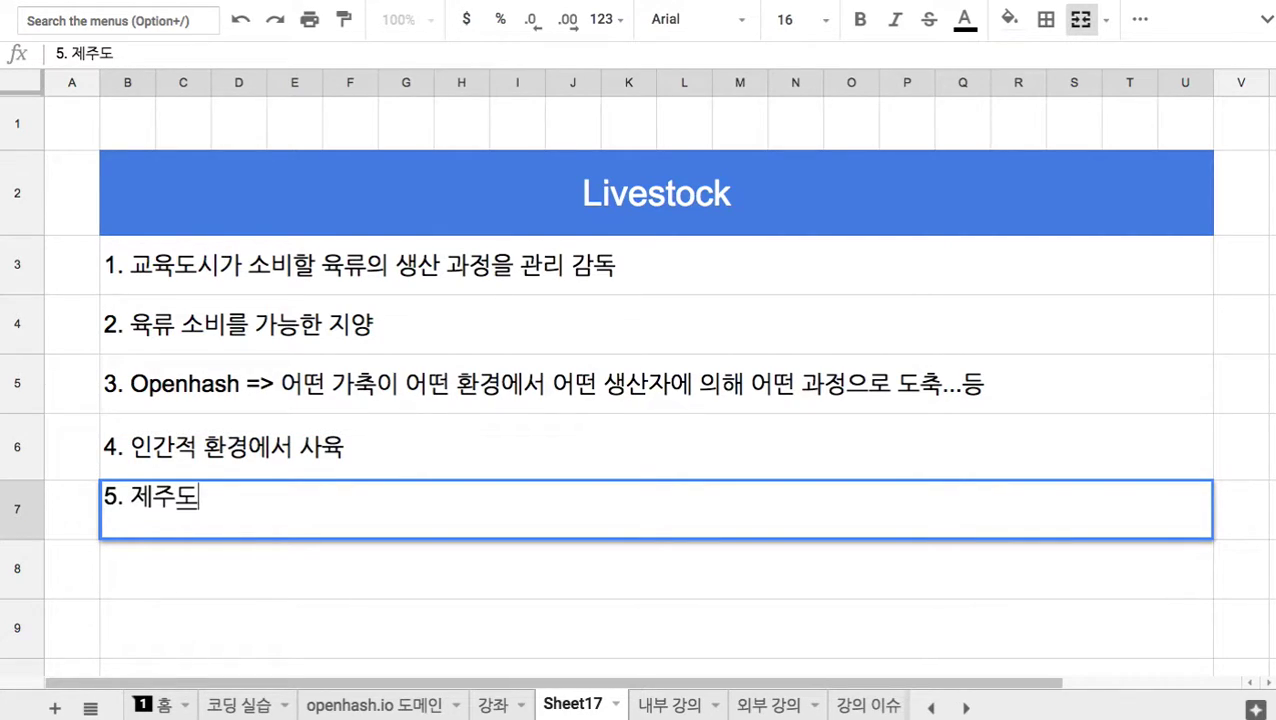
type(" 가축")
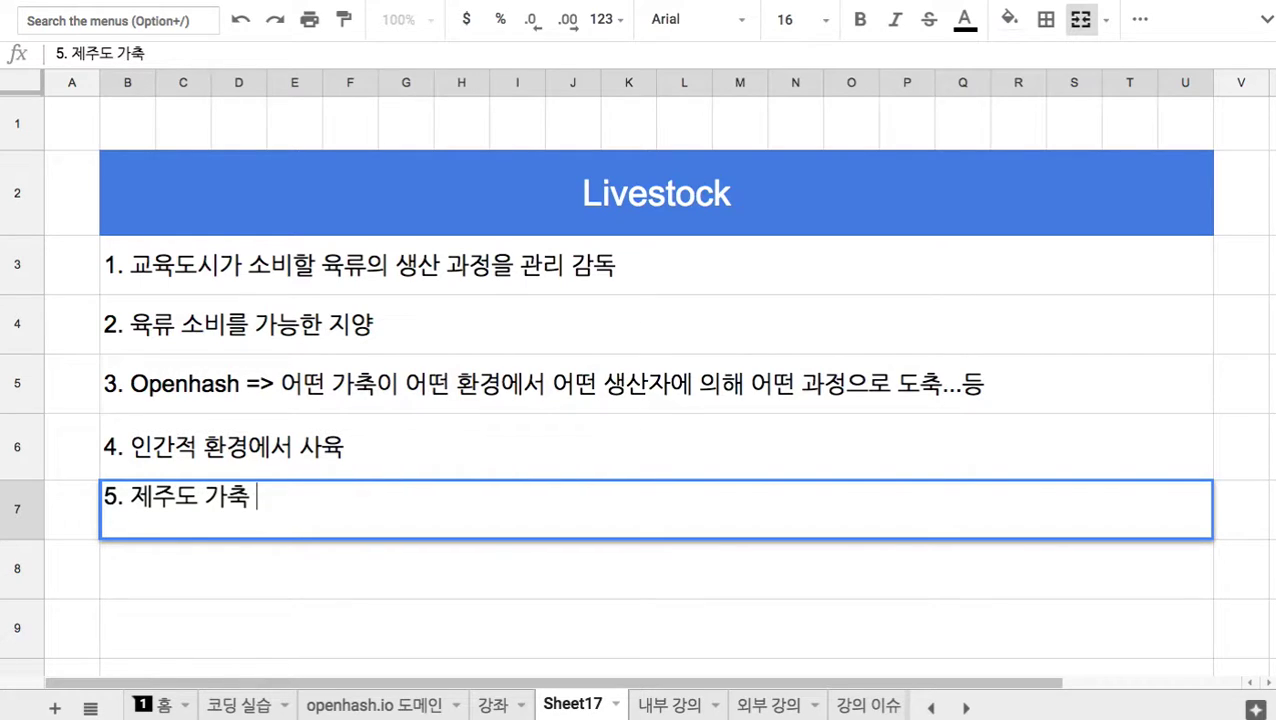
key("BackSpace")
key("BackSpace")
type("축산업")
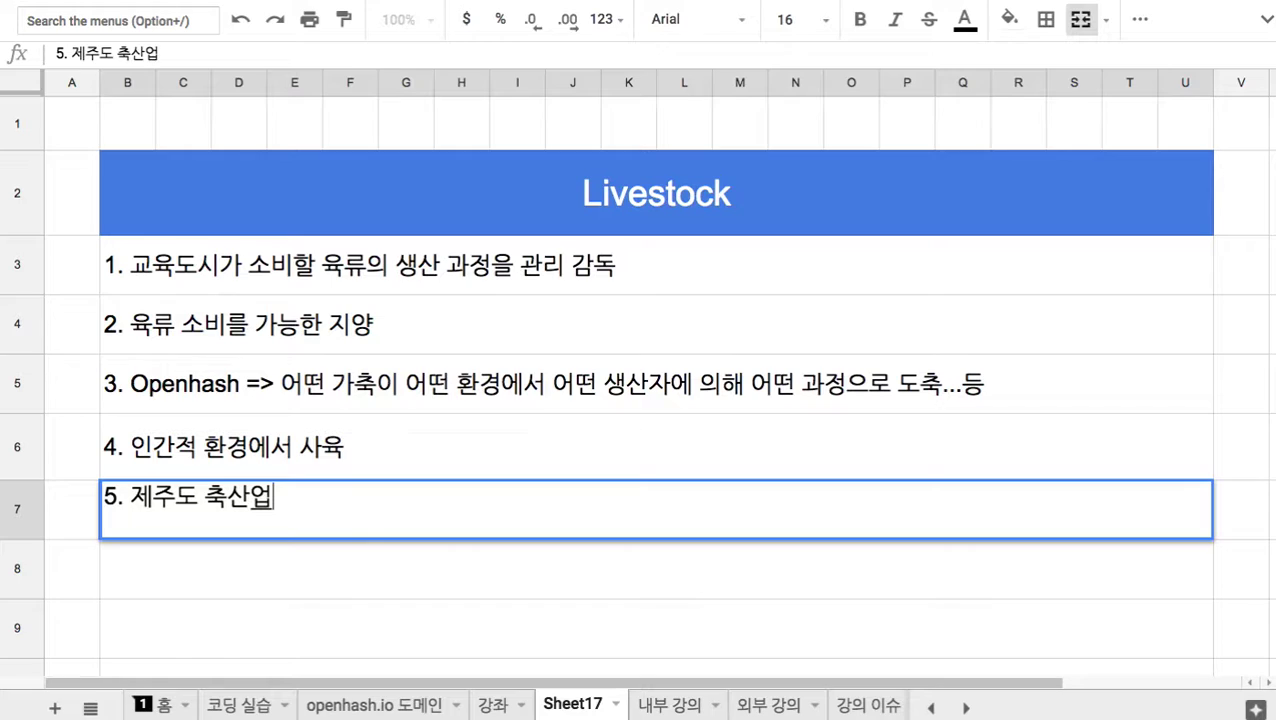
key("Return")
- Enter the sub-item "1) 주변 악취: 양돈 농가" in row 8, under the Jeju livestock point
type("1) 주")
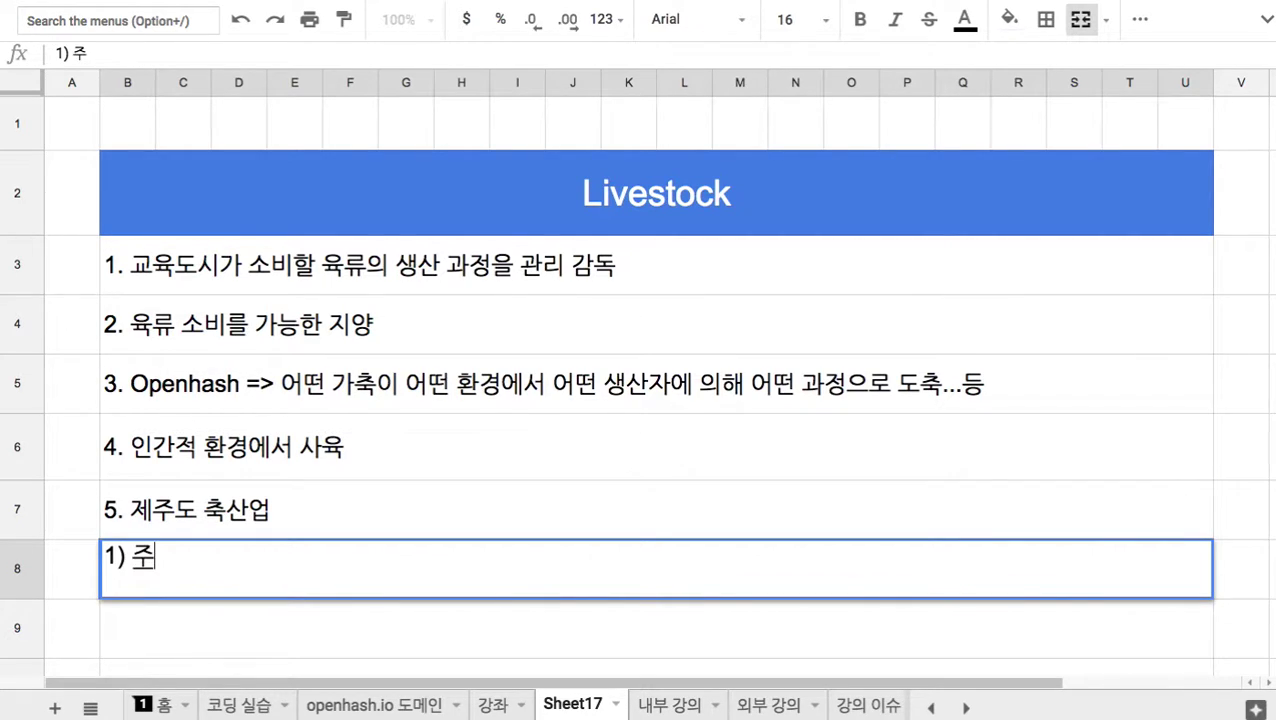
type("변 ㅇ악취")
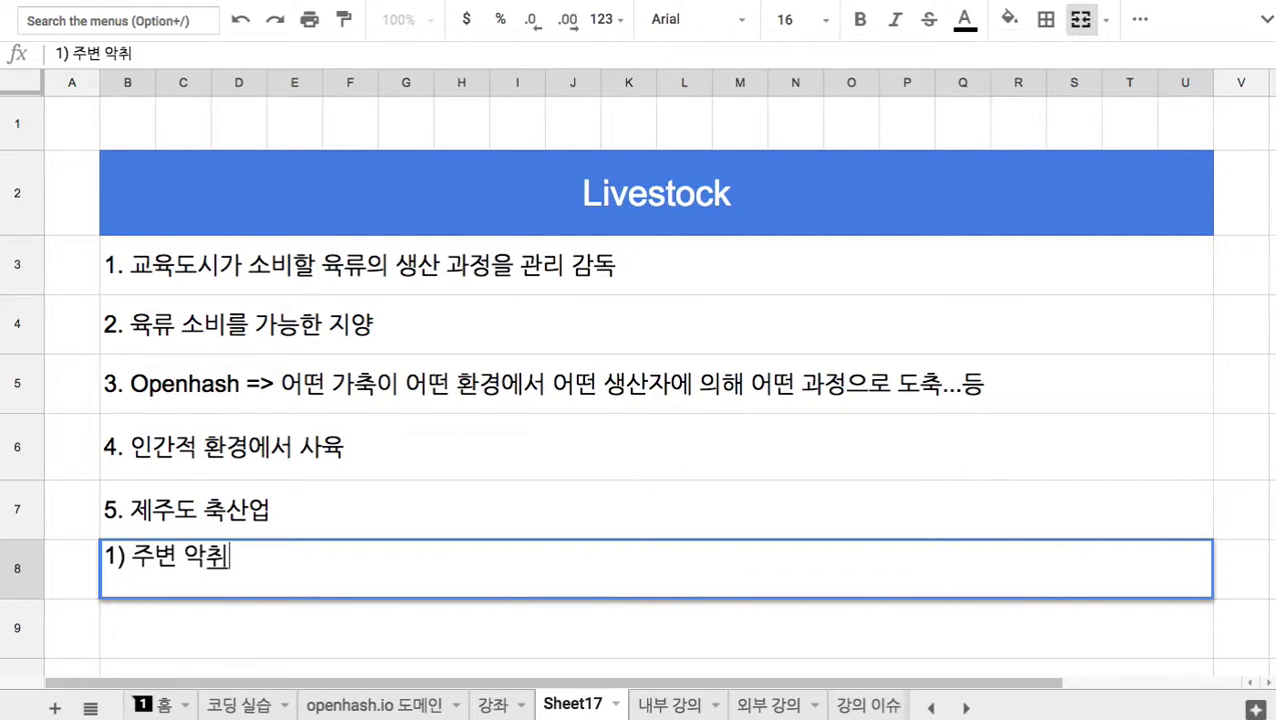
type(": 돈")
key("BackSpace")
key("BackSpace")
key("BackSpace")
type("양돈 ")
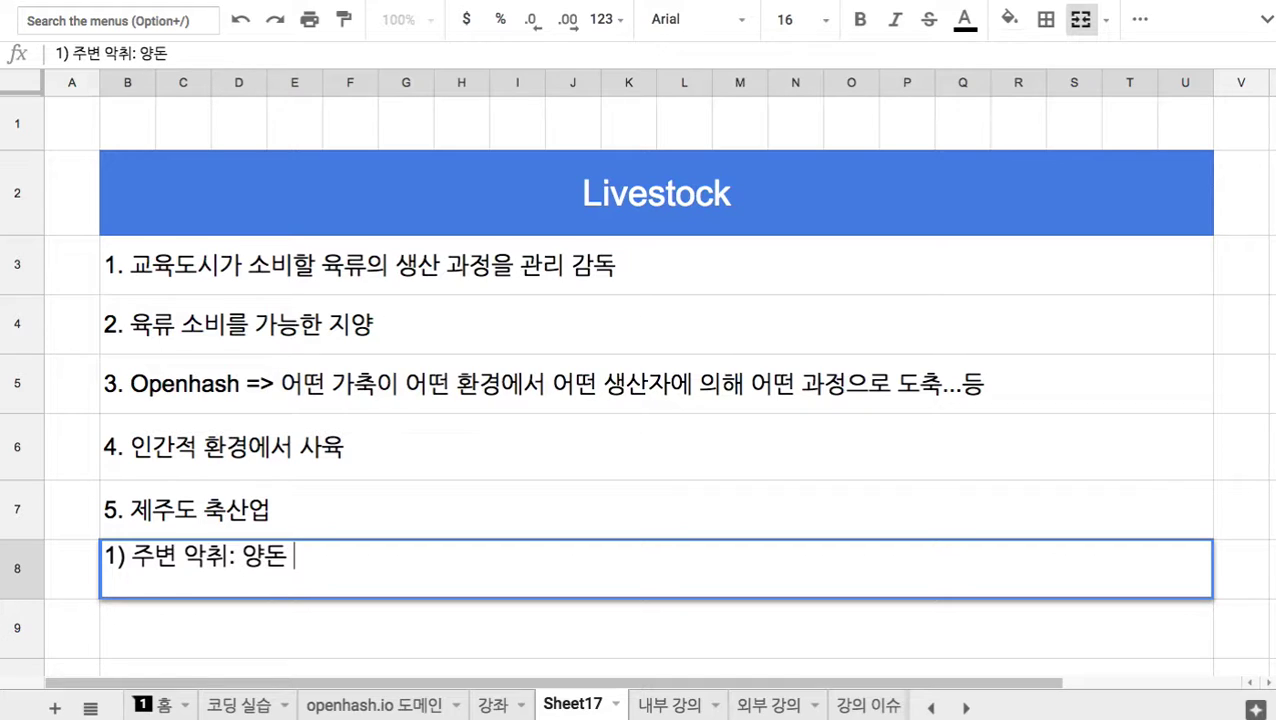
type("농ㄱㅏ")
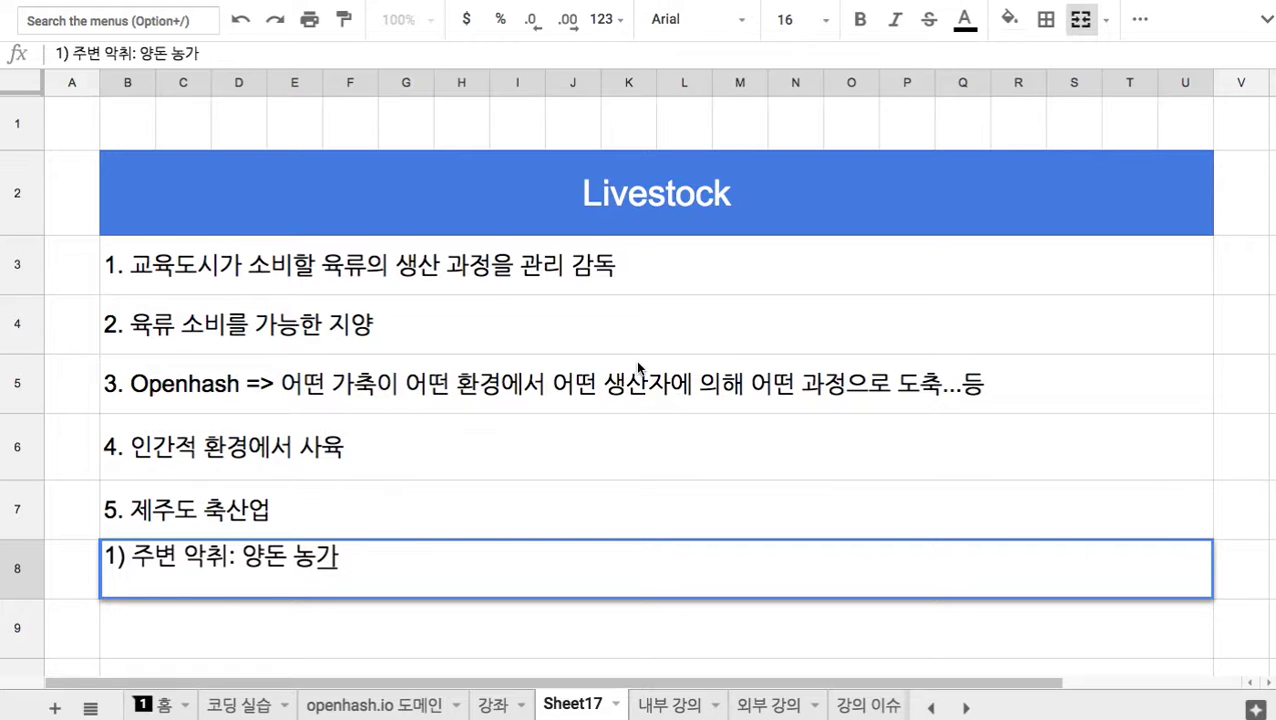
scroll(1088, 186, "down", 5)
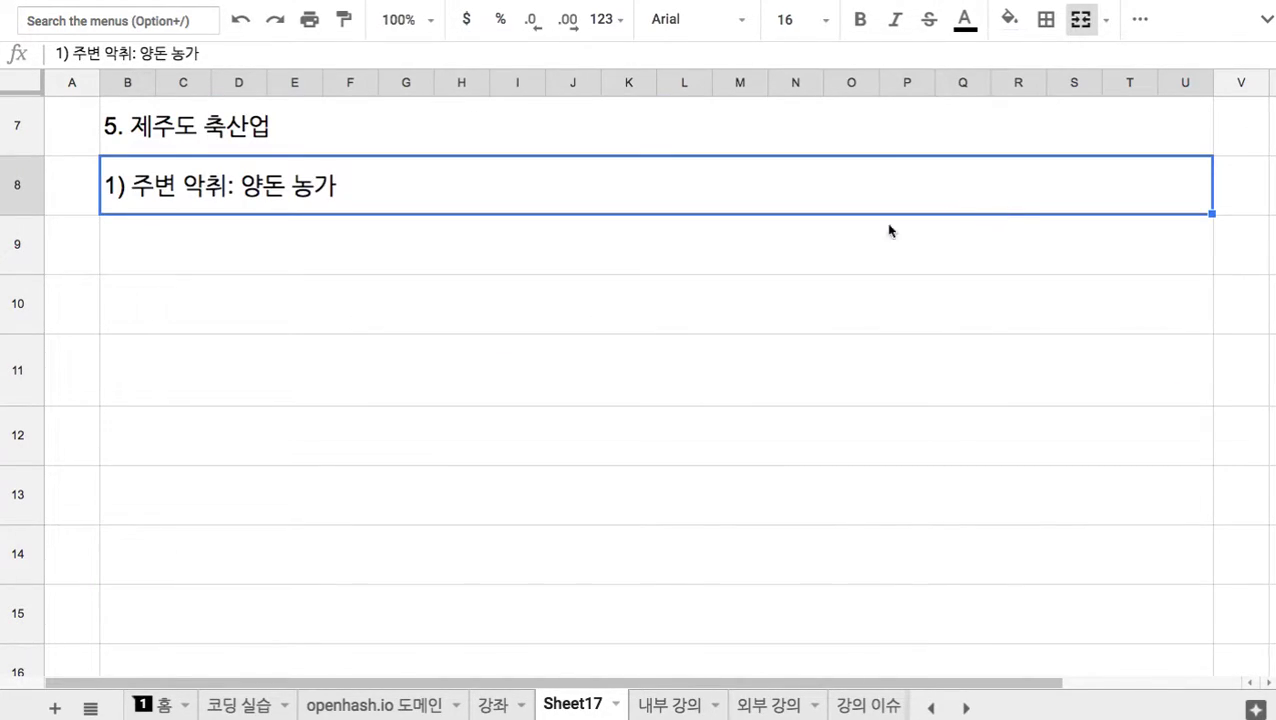
- Enter the sub-item "2) 분뇨 => 퇴비" in row 9, under the Jeju livestock point
left_click(400, 242)
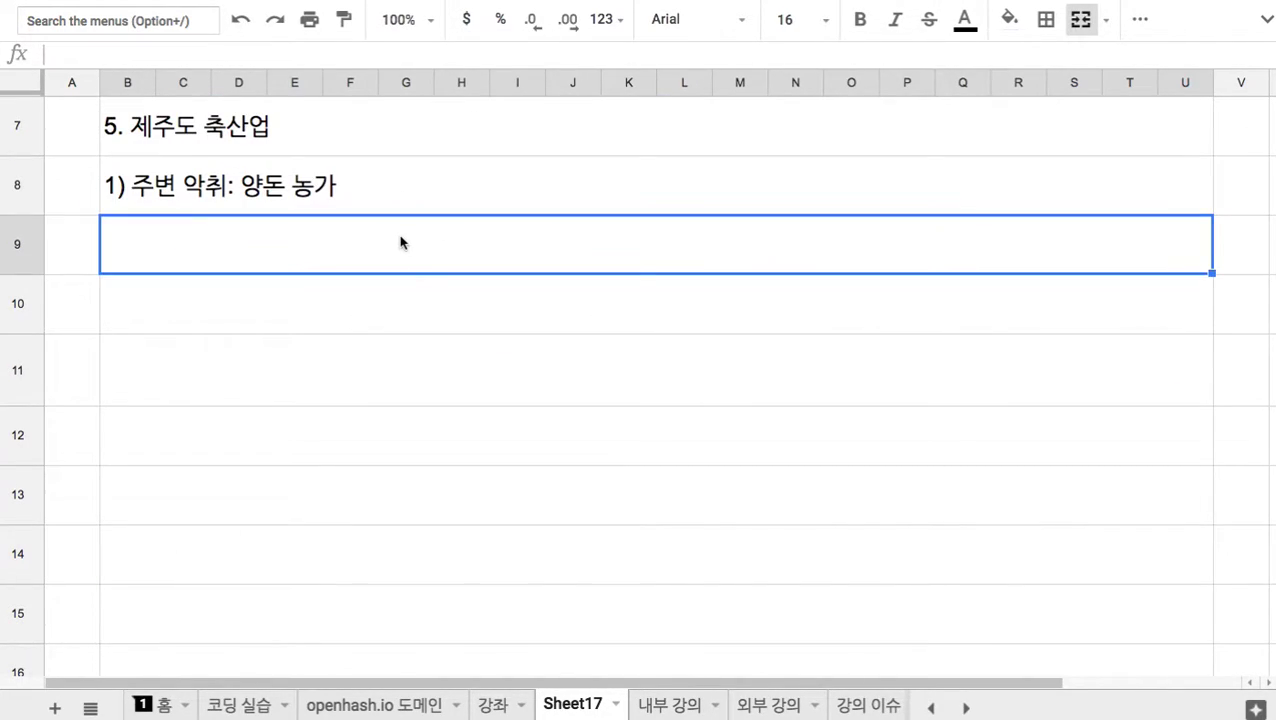
type("2) 분뉴")
key("BackSpace")
type("뇨 => 퇴비")
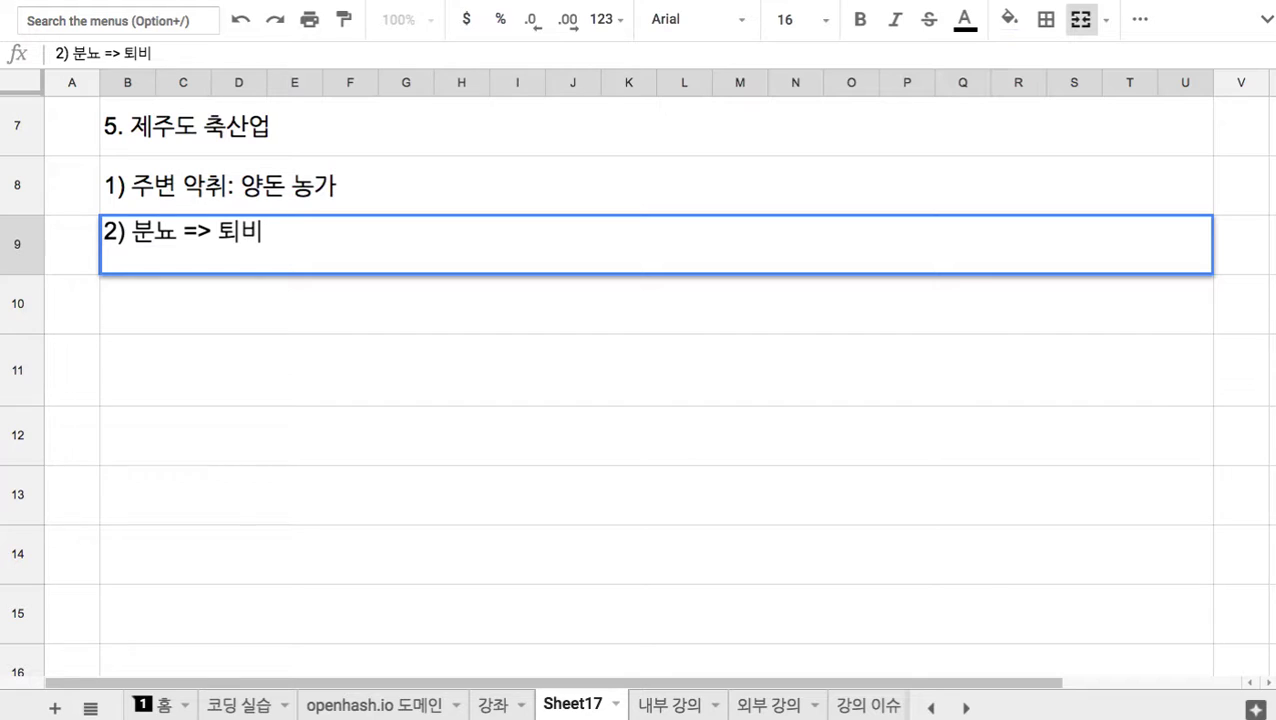
key("Return")
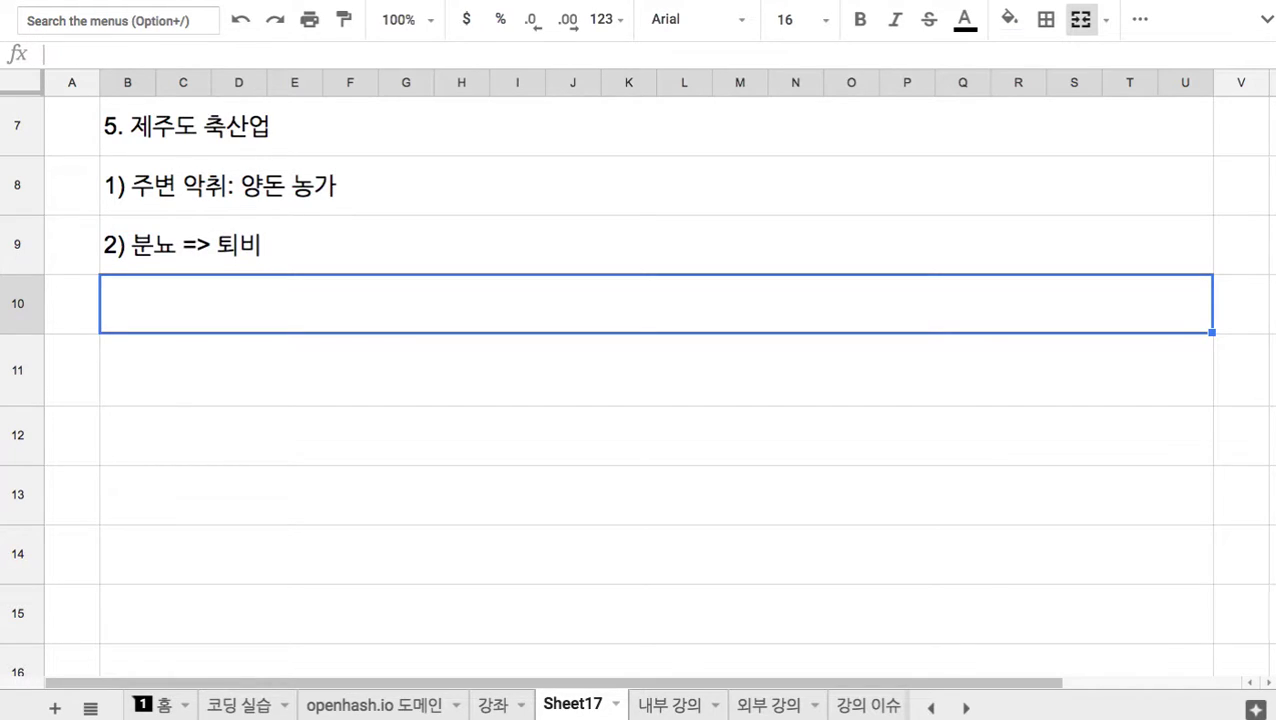
- Enter the sixth point "6. 축산 시설을 해양으로 이전" in row 10
type("6.")
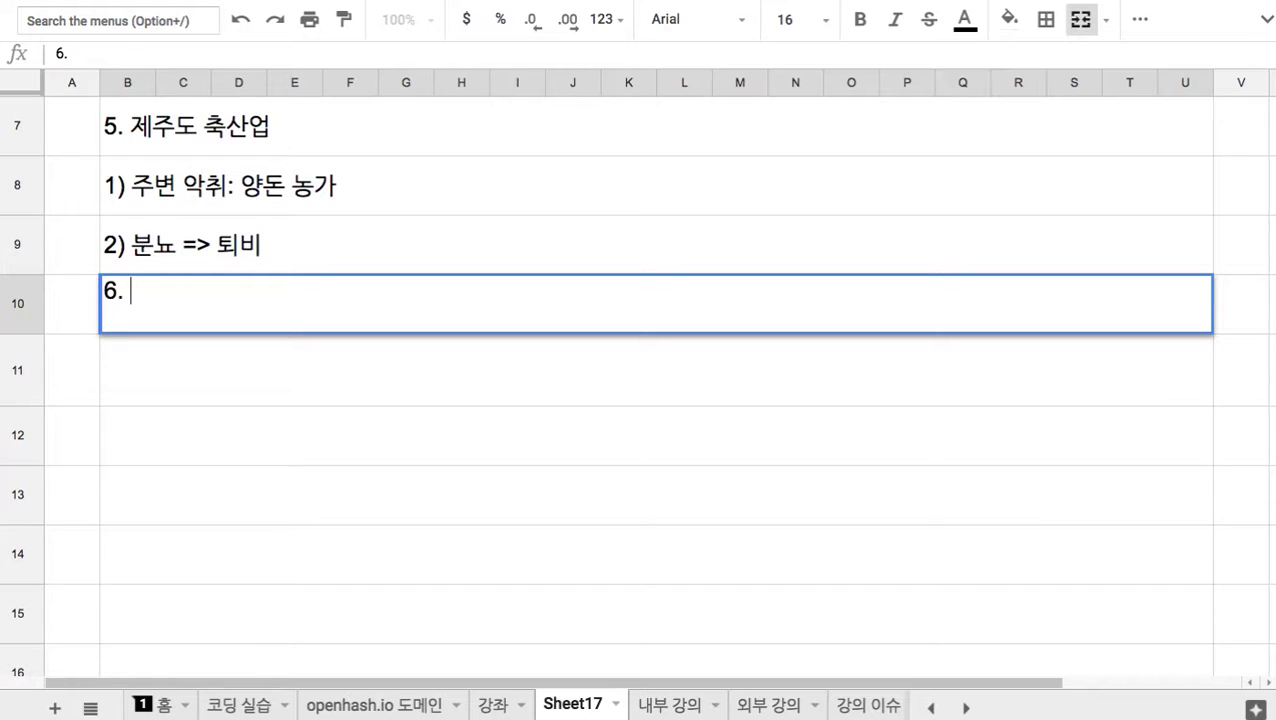
left_click(518, 238)
scroll(520, 237, "up", 5)
left_click(613, 200)
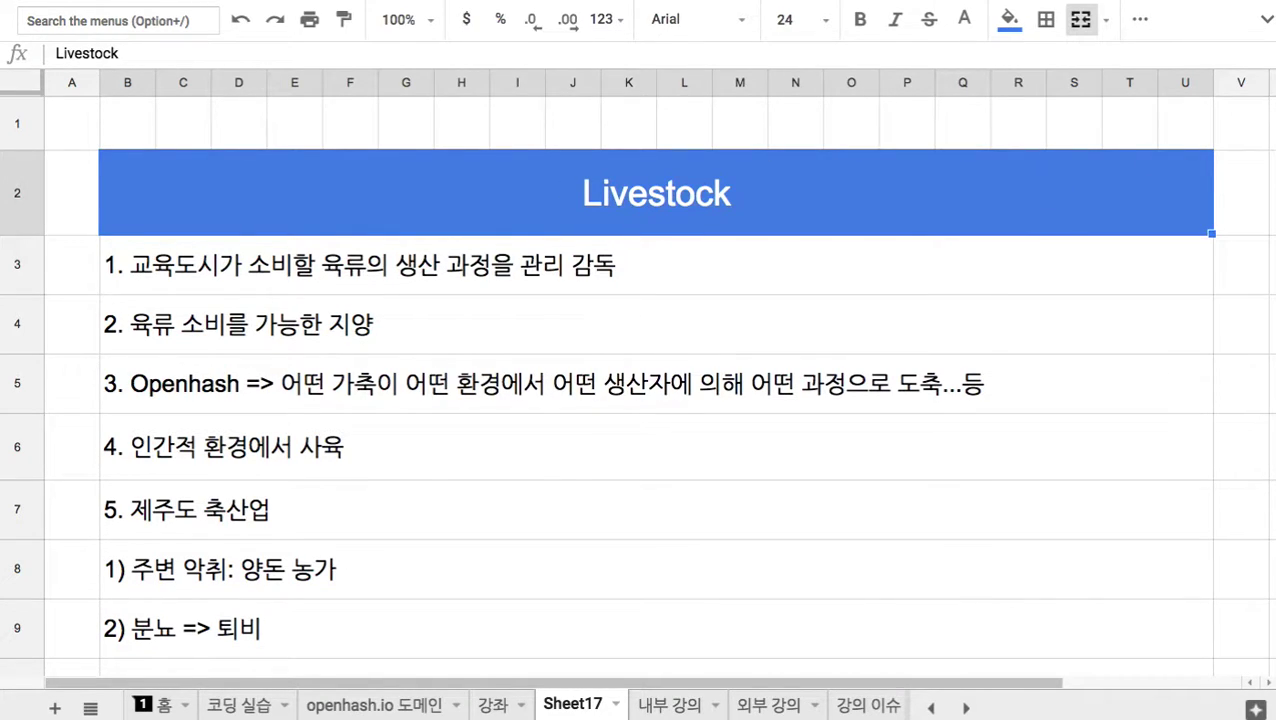
scroll(1024, 250, "down", 5)
scroll(1024, 250, "up", 3)
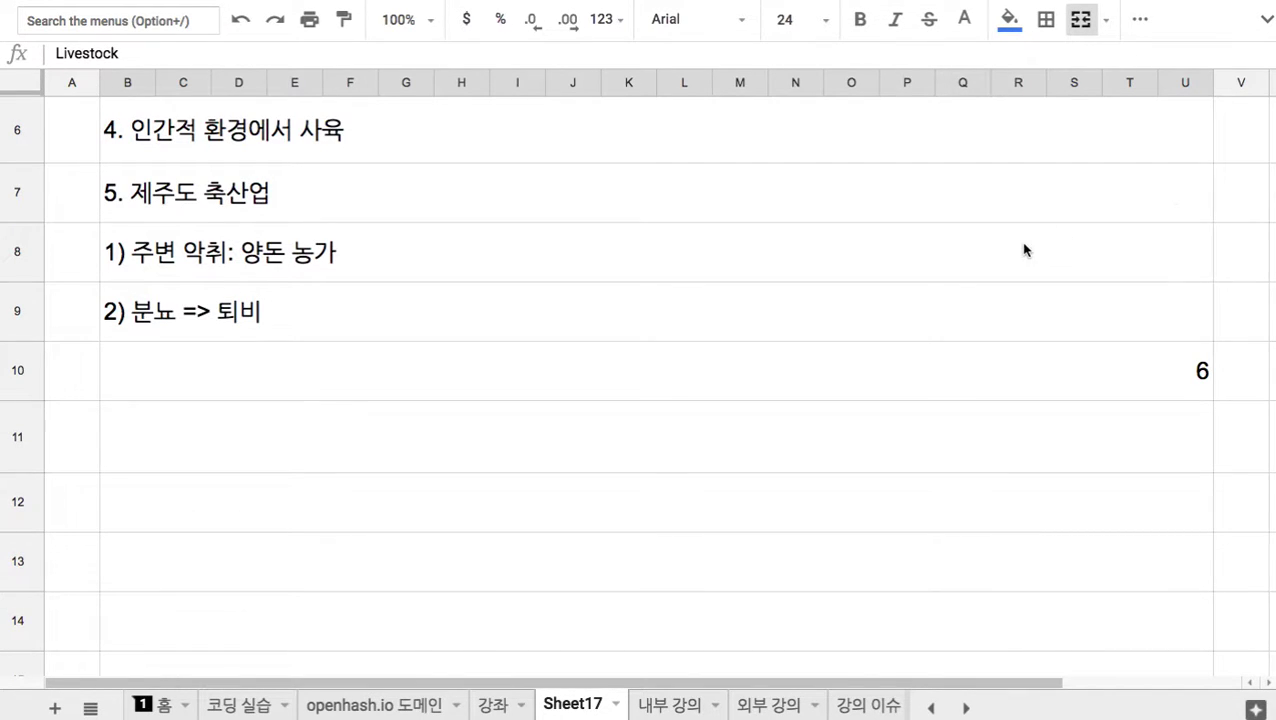
double_click(772, 363)
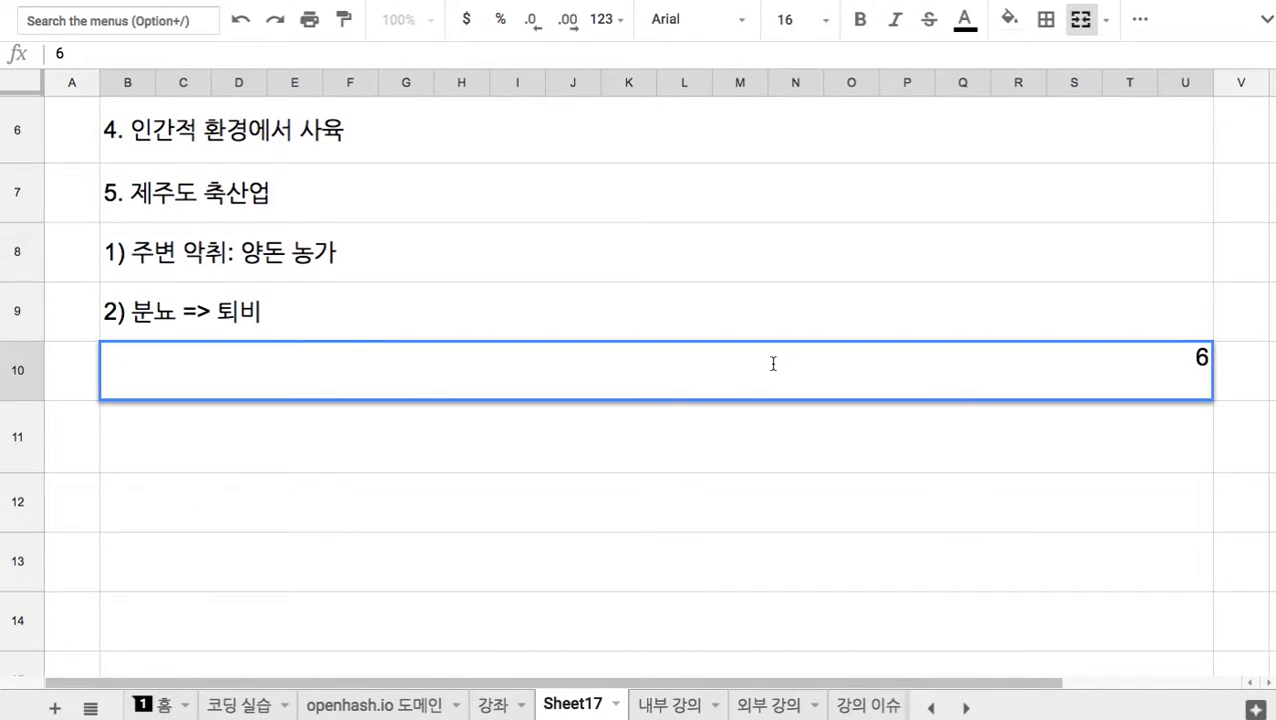
type(". 축산")
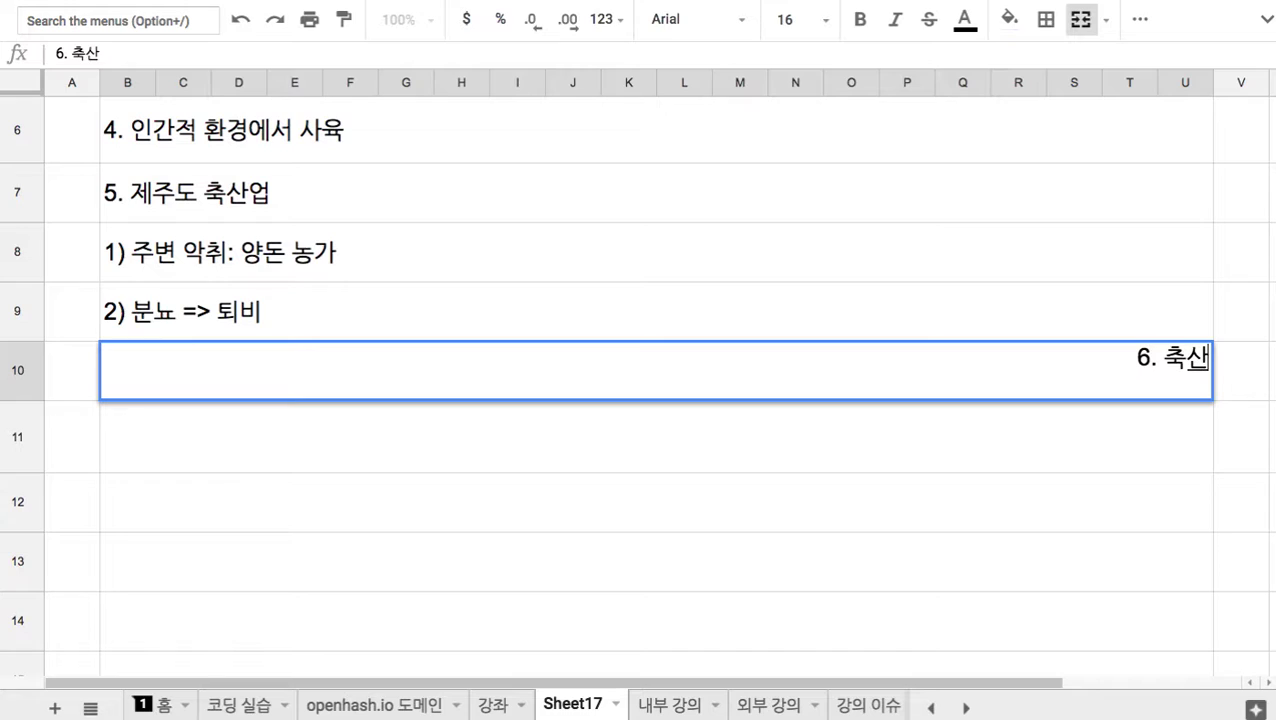
type(" 시설을 행")
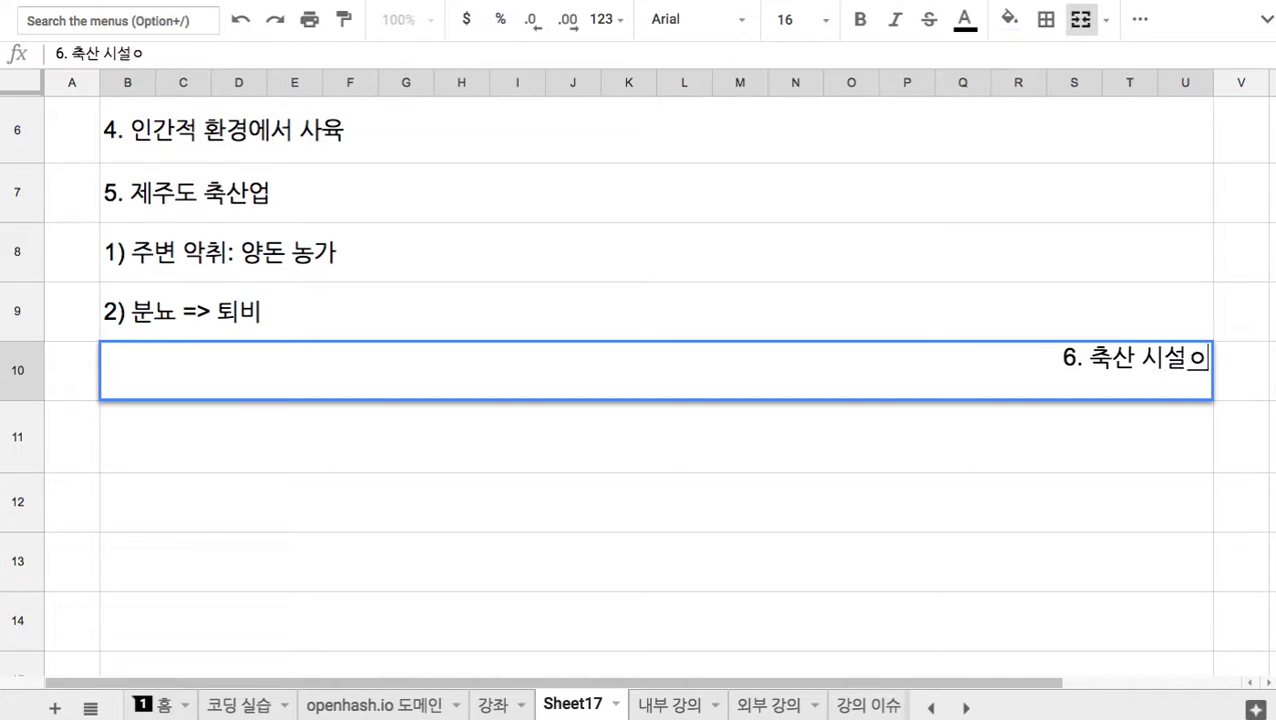
type("양으로 이전")
key("Return")
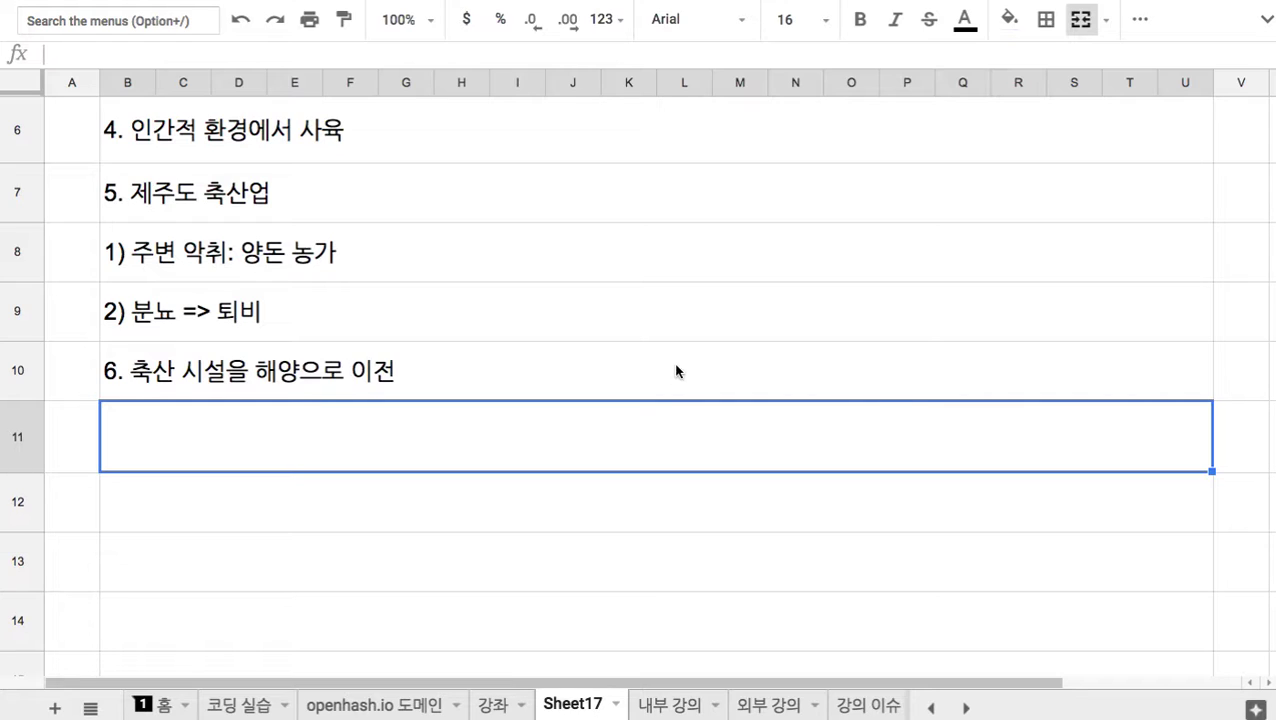
- Append "=> 태풍" to the sixth point in row 10, consulting the Livestock website
left_click(336, 373)
double_click(400, 368)
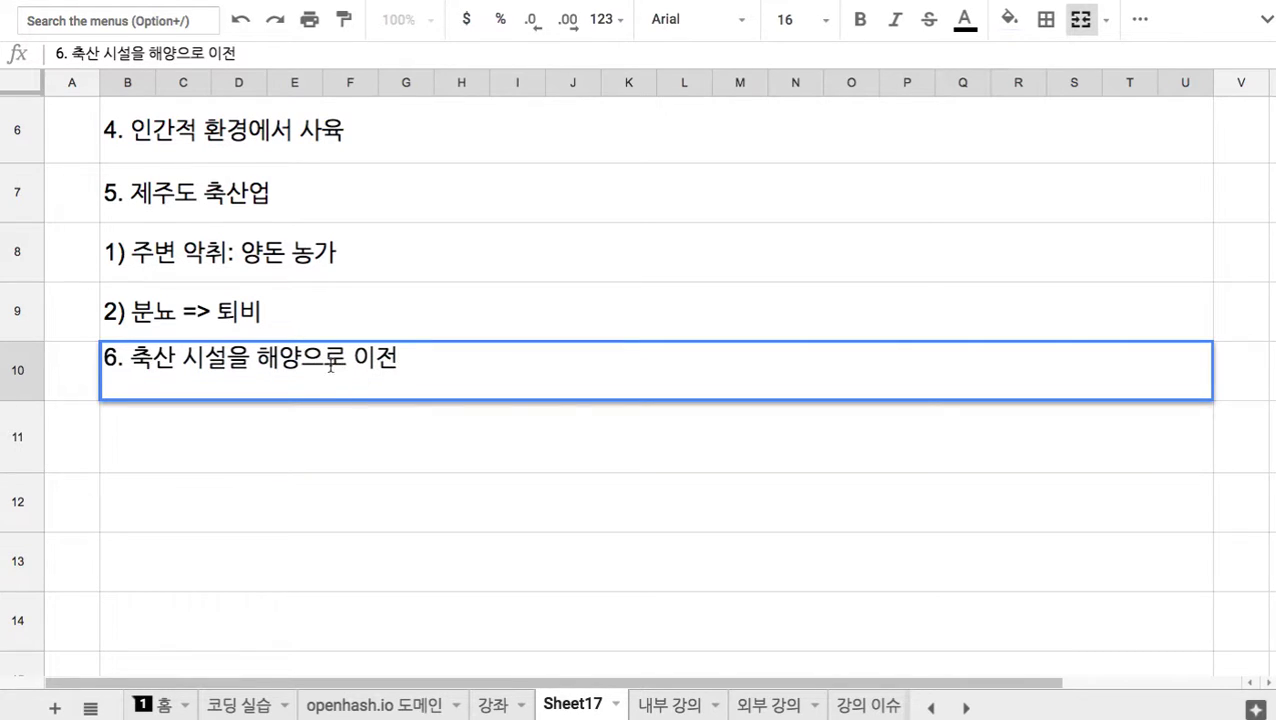
type("=> 태풍")
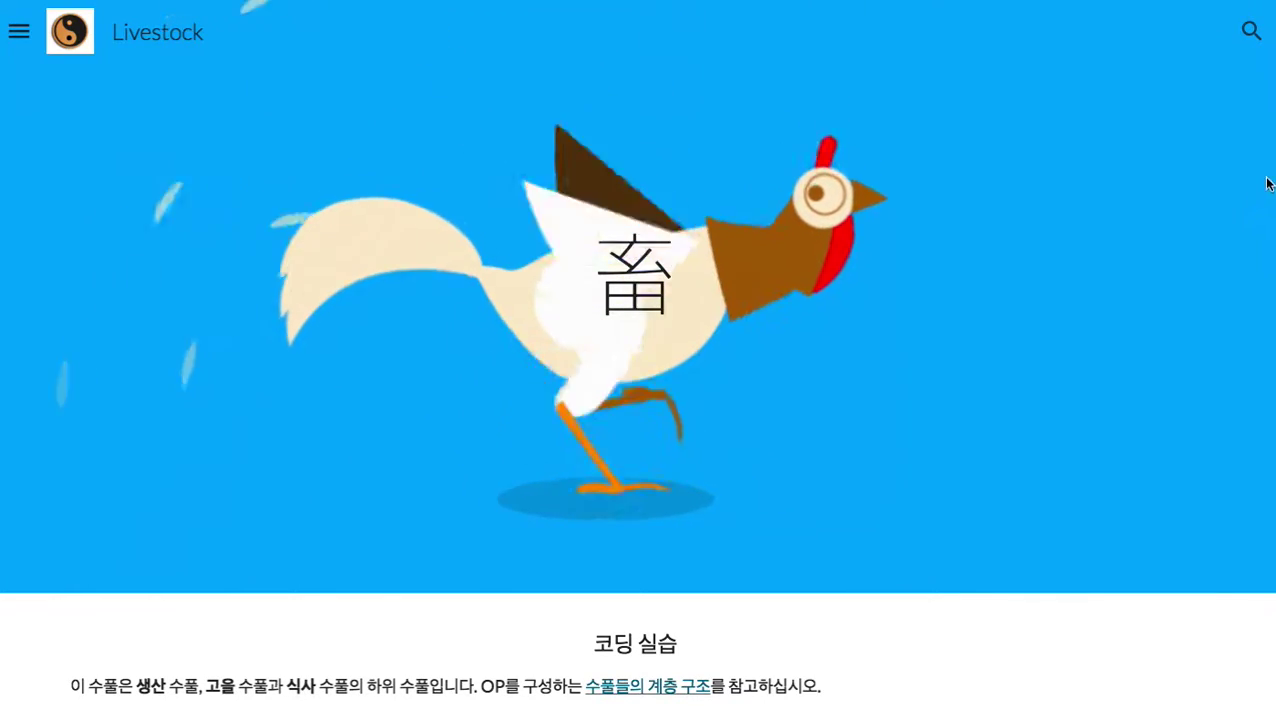
scroll(1268, 400, "down", 15)
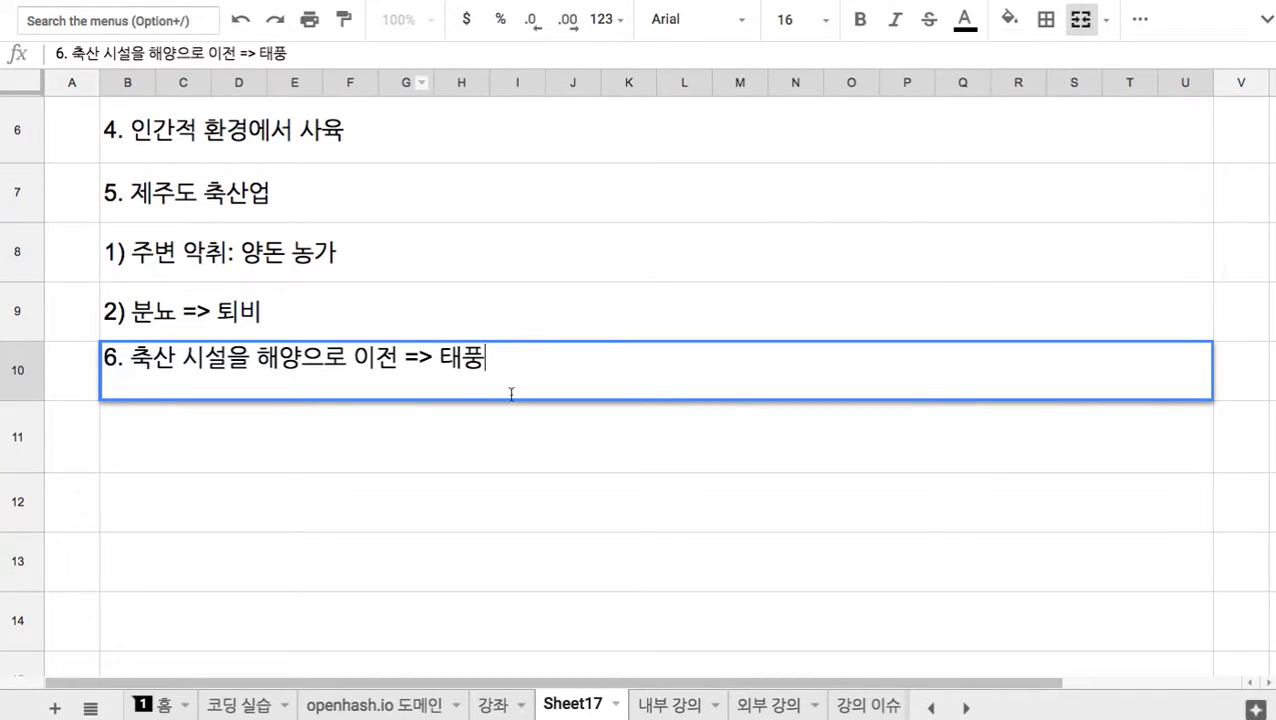
key("Return")
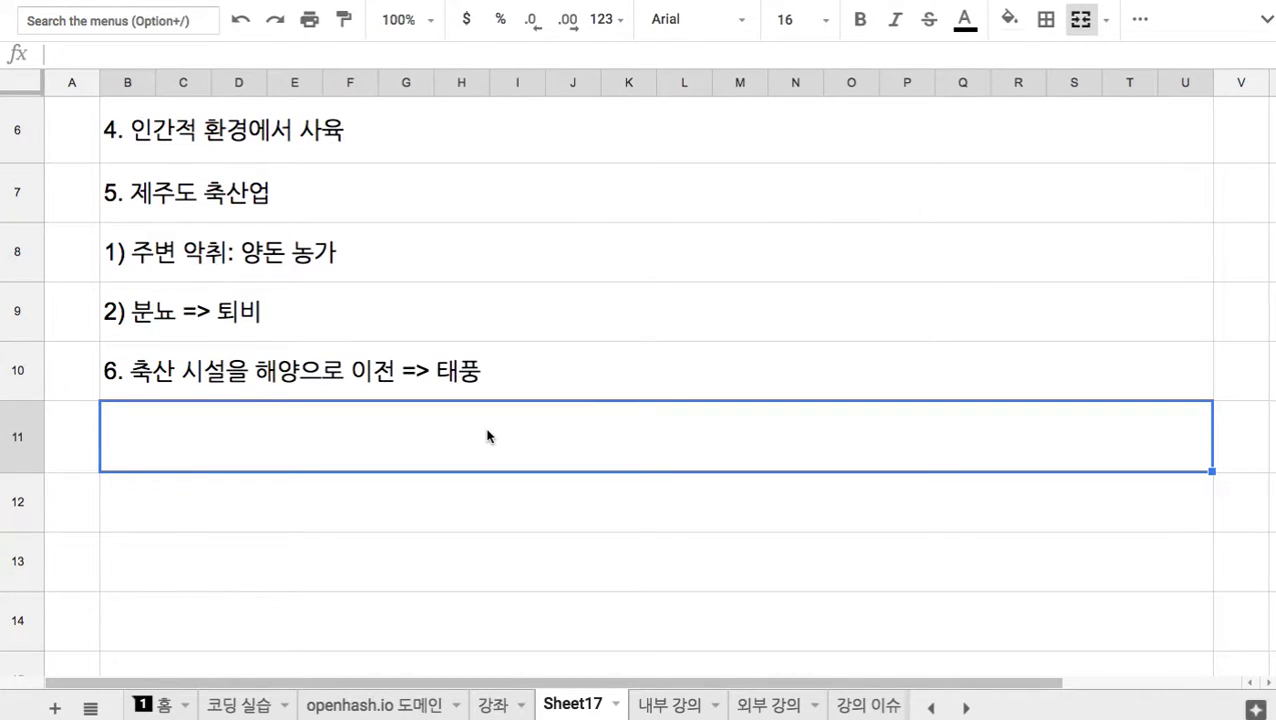
- Write the seventh point "7. 땅이 넓은 지역 => 필리핀 민다나오" in row 11
type("7. 땅이 널")
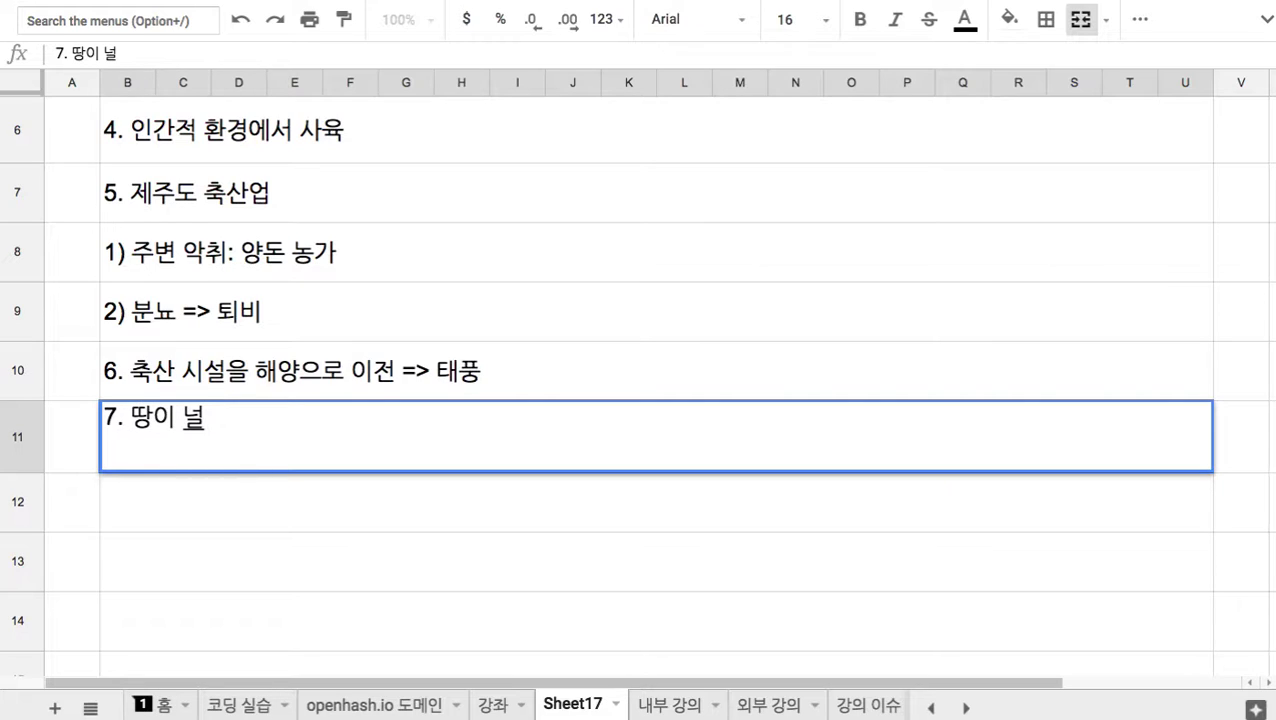
key("BackSpace")
type("넓은 지역 =")
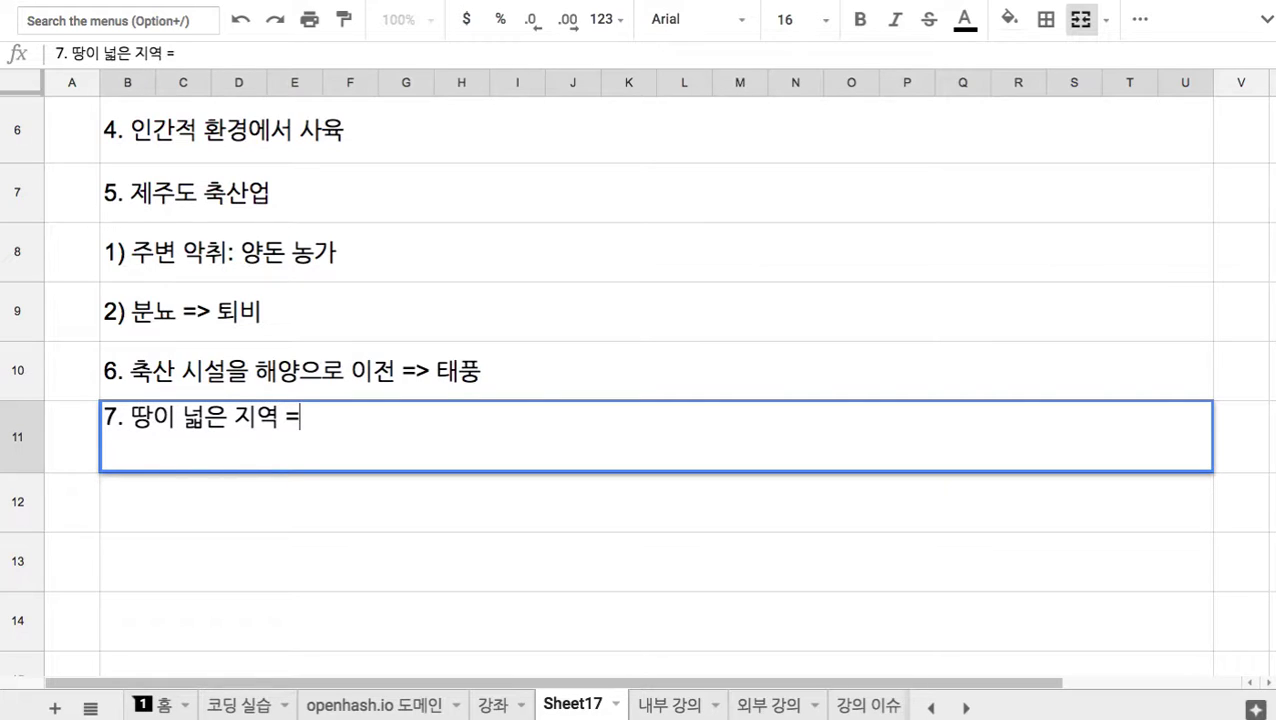
type("> ㅁ필리핀 민")
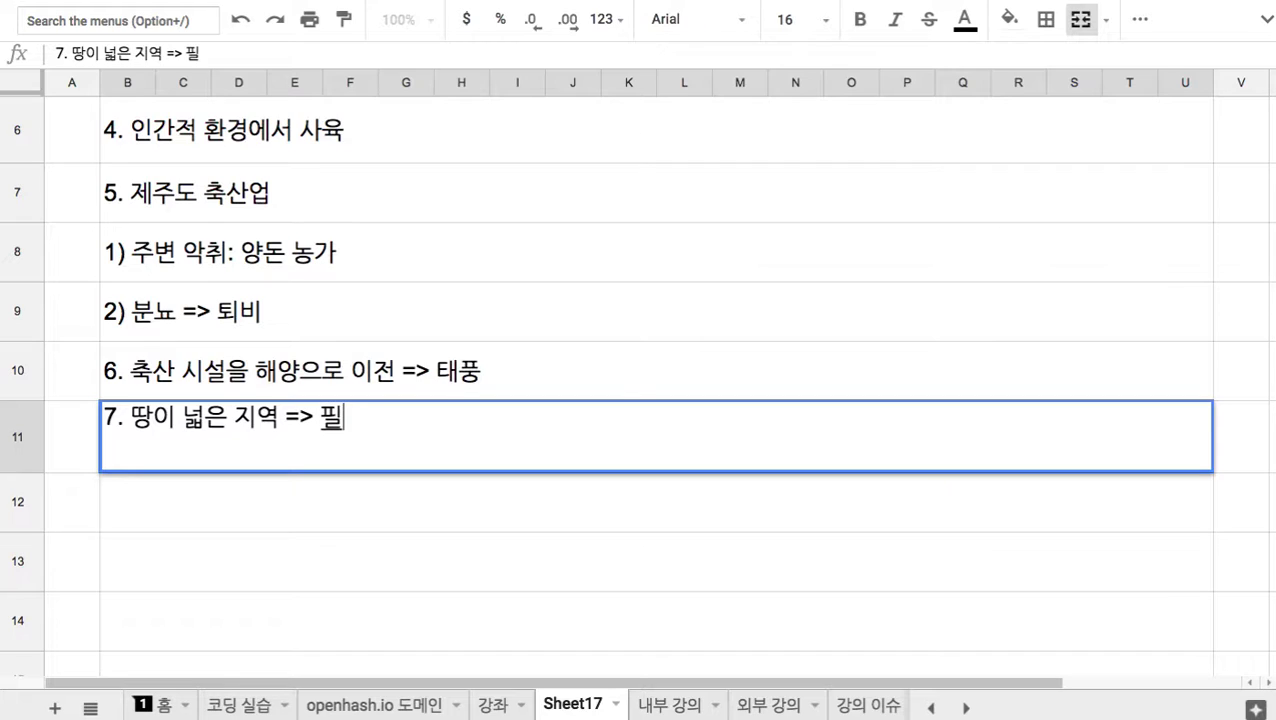
type("다나오")
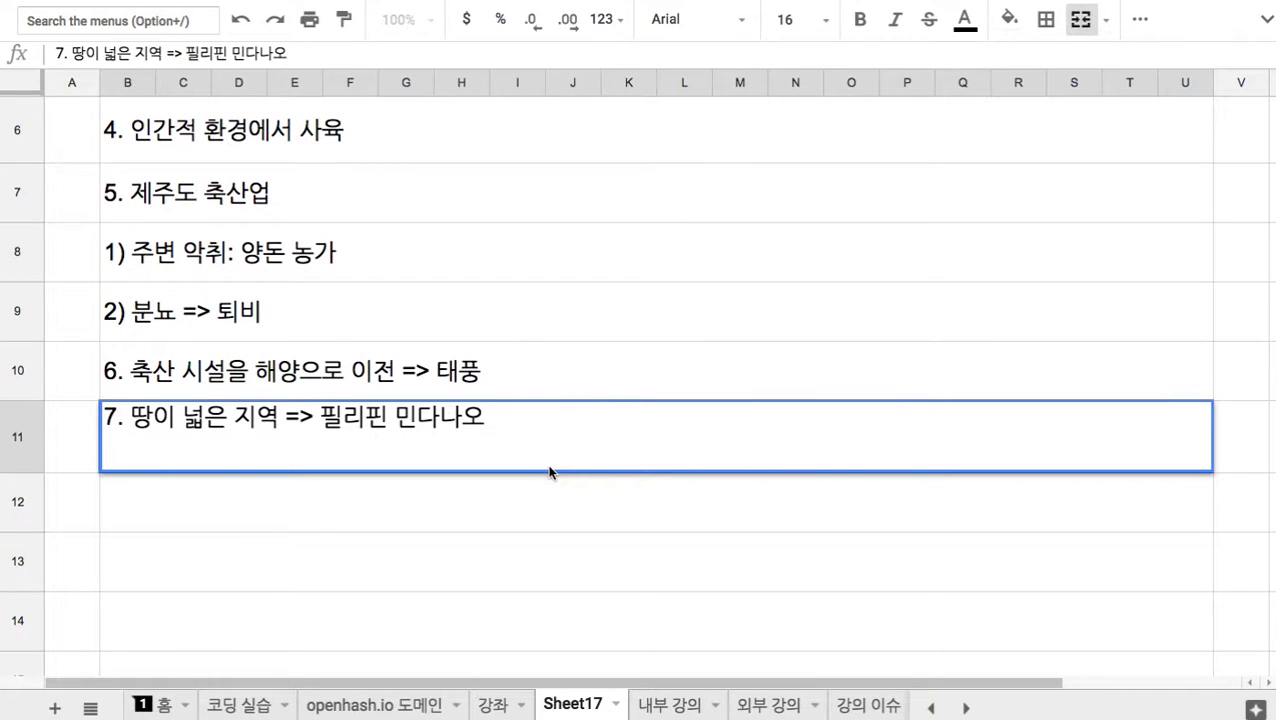
- Extend the seventh point in row 11 with "=> 캐리어 선박을 정육, 도축 시설로 활용" and commit the entry
type("=> ")
type("캐리어")
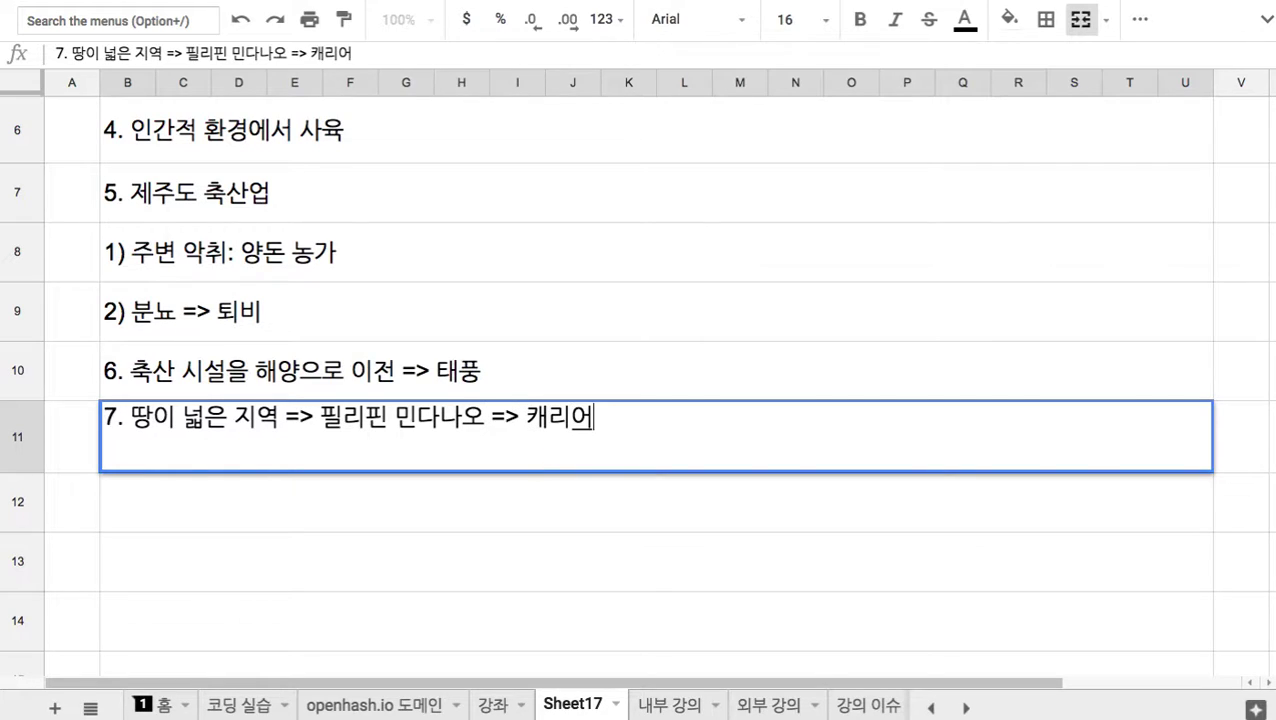
type(" 선박을 정육")
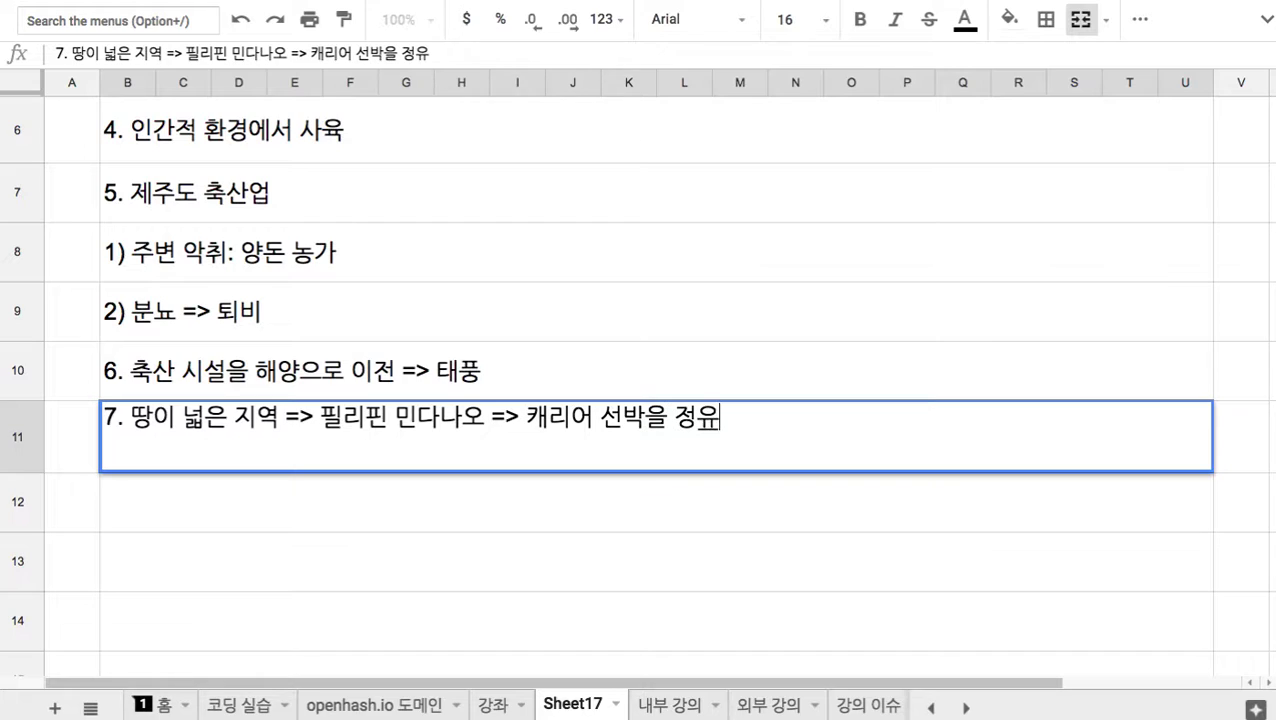
type(", 도축")
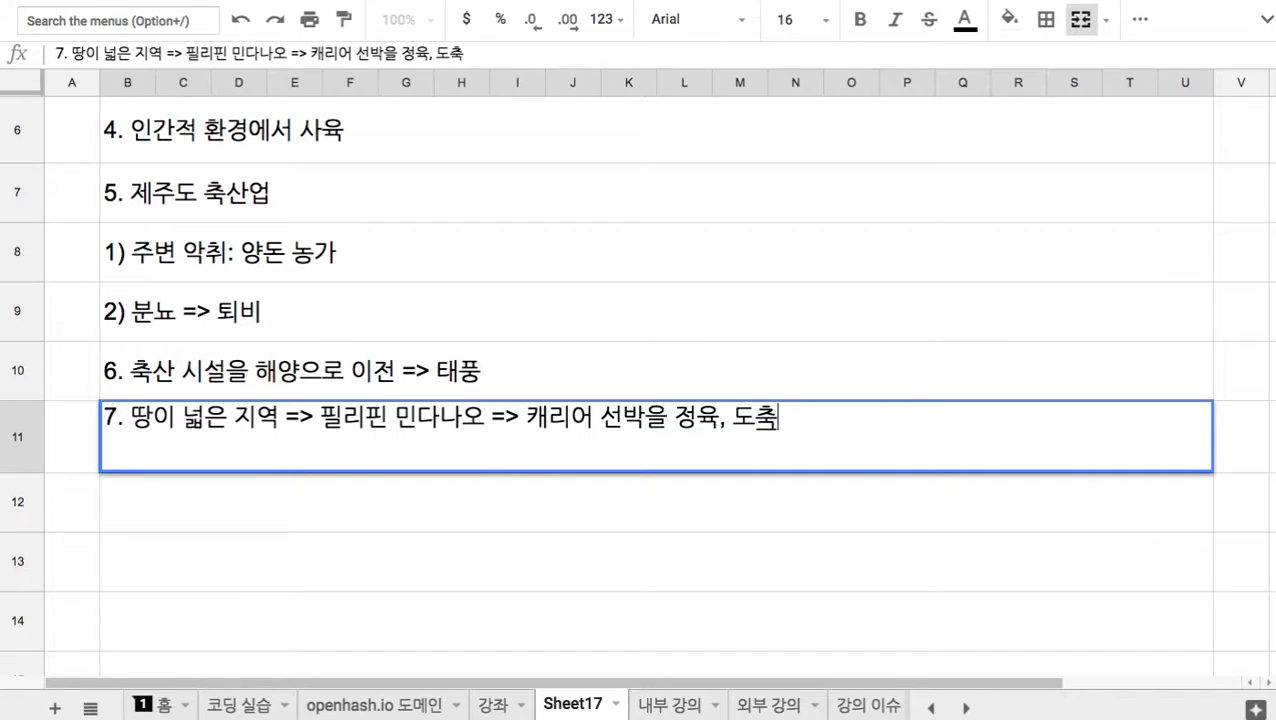
type(" 시서ㄹ로 활용")
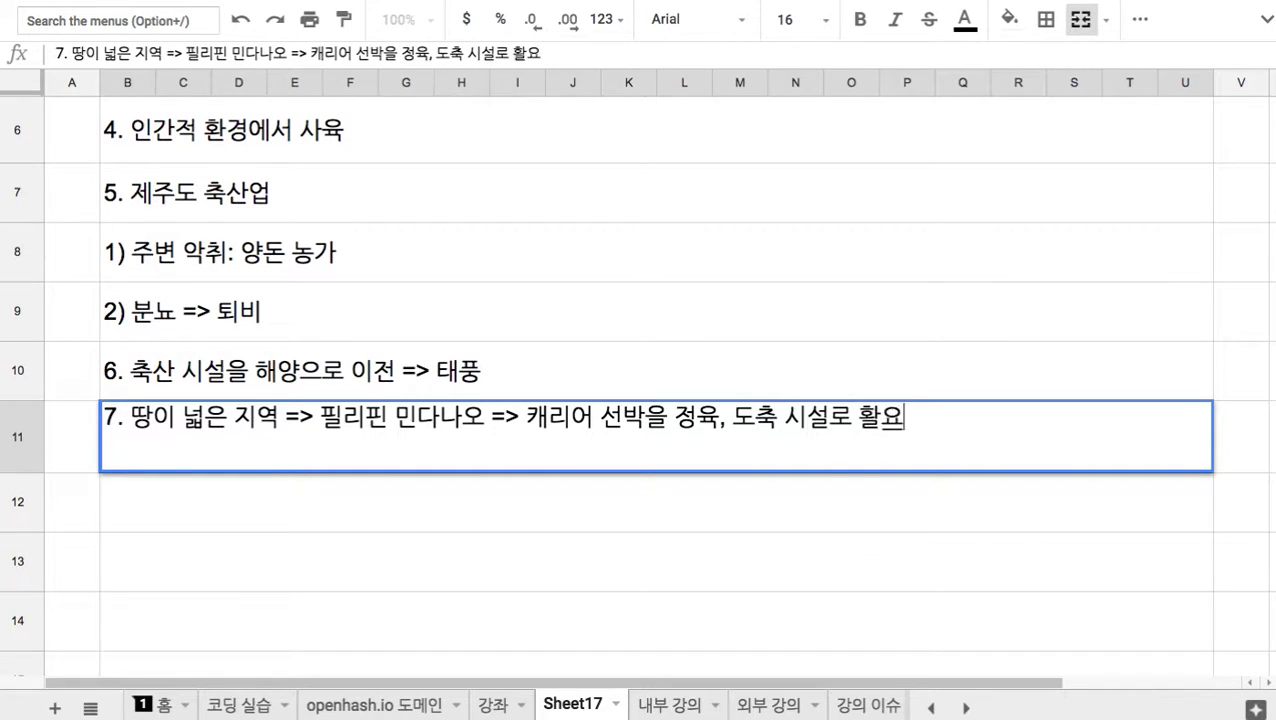
left_click(393, 421)
left_click_drag(393, 420, 443, 422)
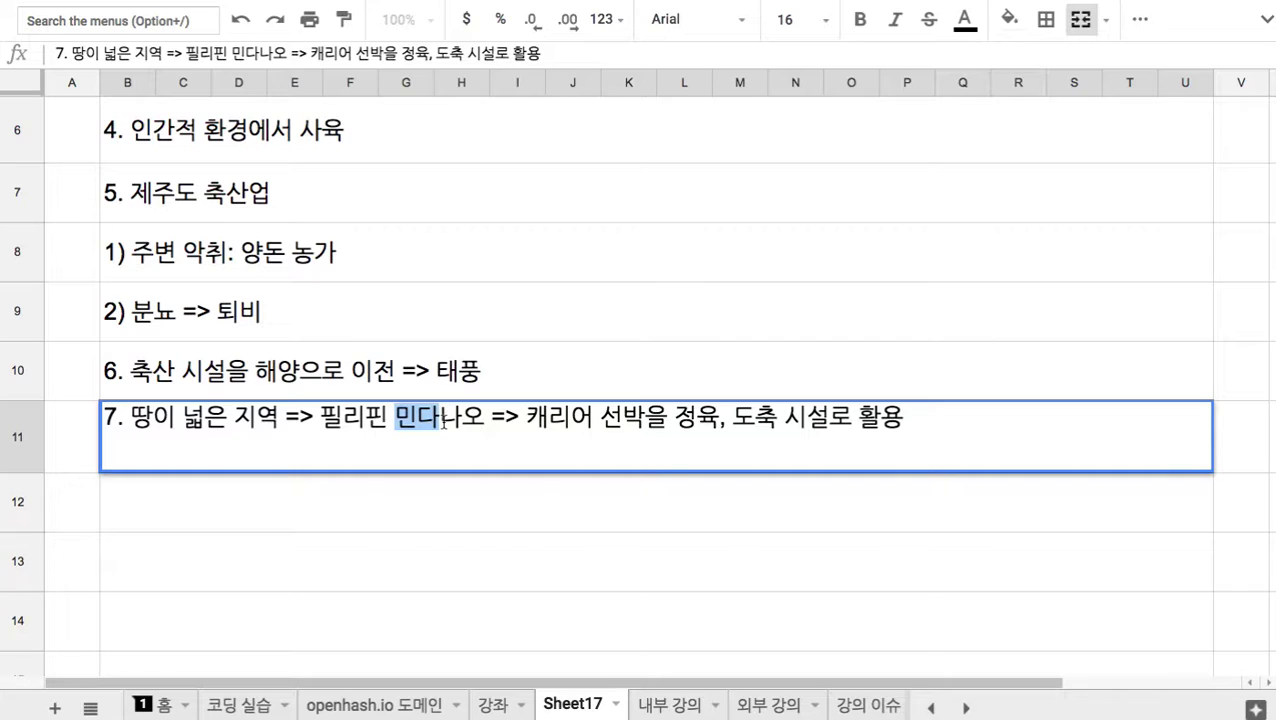
left_click_drag(620, 416, 786, 430)
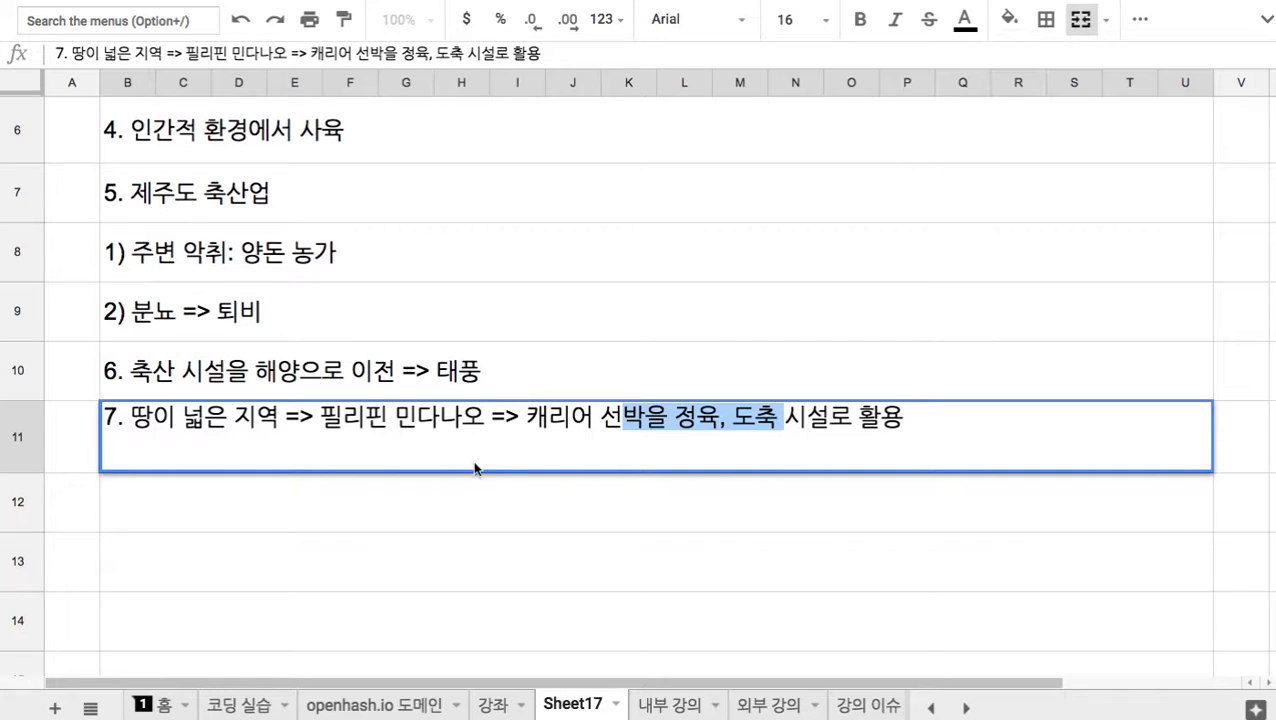
left_click_drag(366, 418, 481, 425)
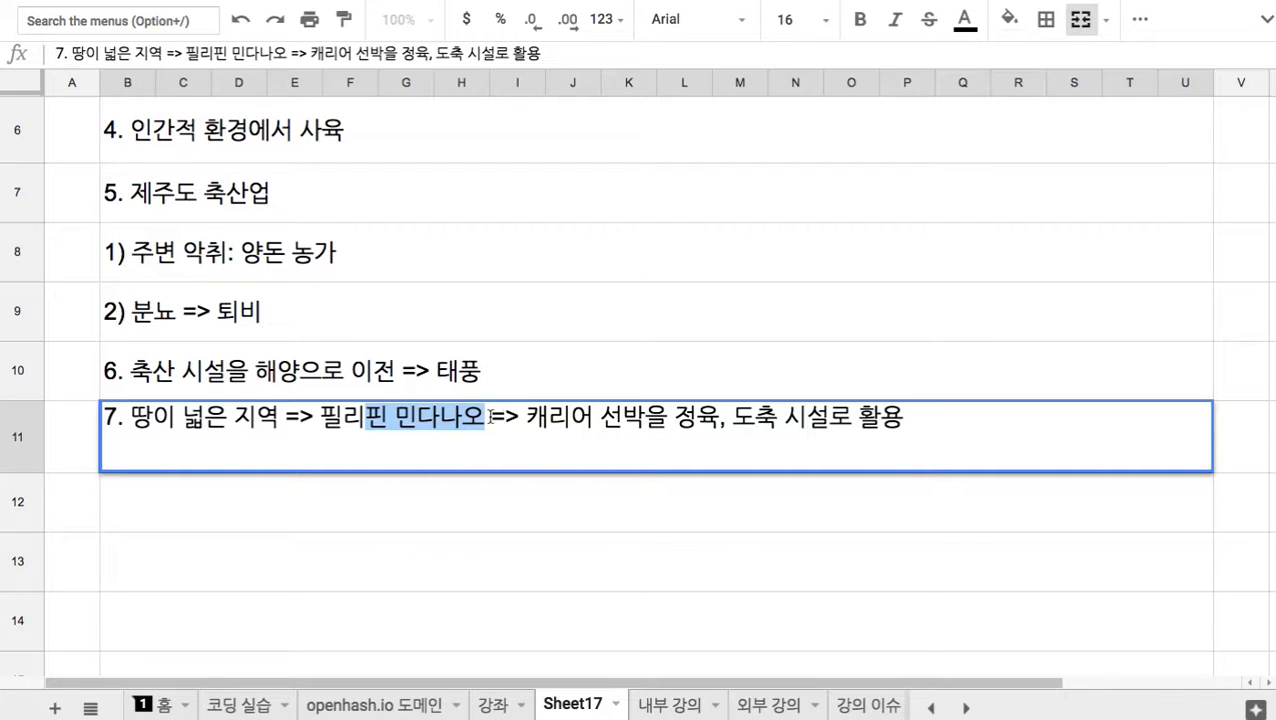
left_click(487, 392)
- Review the start of the outline, examining the first and second points and the Livestock title
scroll(520, 412, "up", 3)
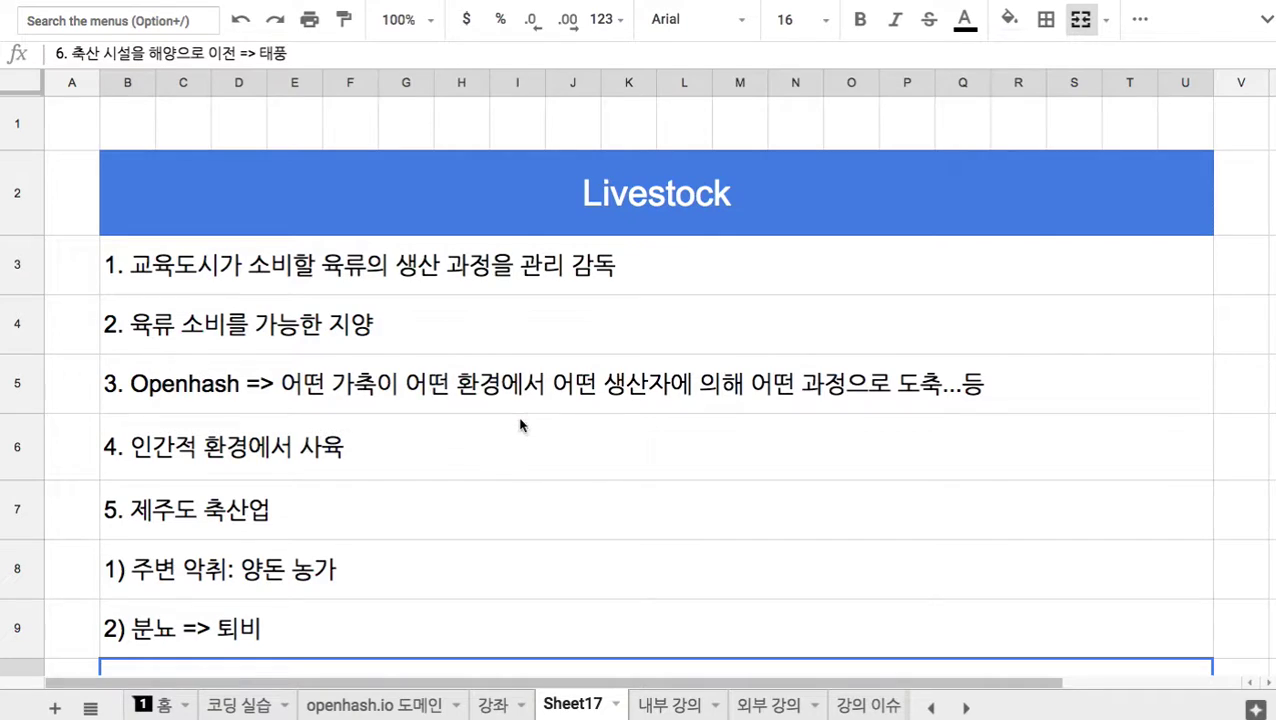
double_click(350, 275)
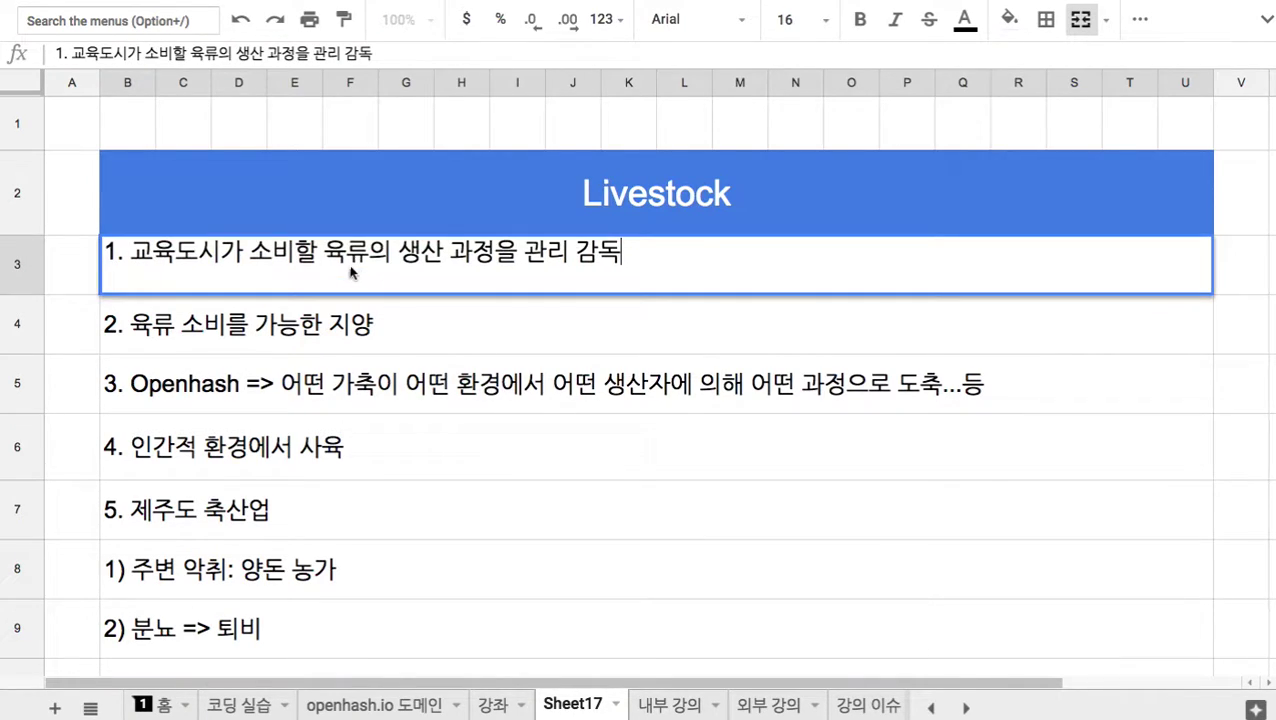
left_click_drag(273, 252, 517, 265)
left_click(473, 252)
key("End")
left_click(531, 320)
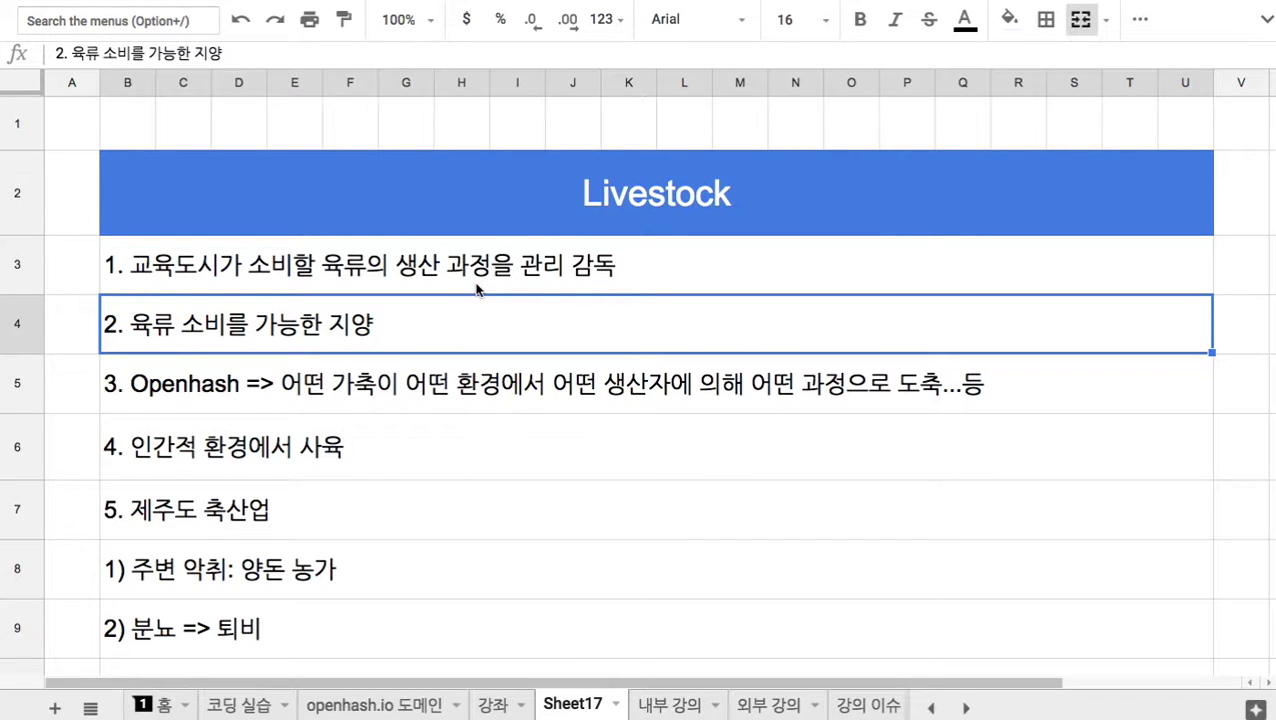
left_click(555, 215)
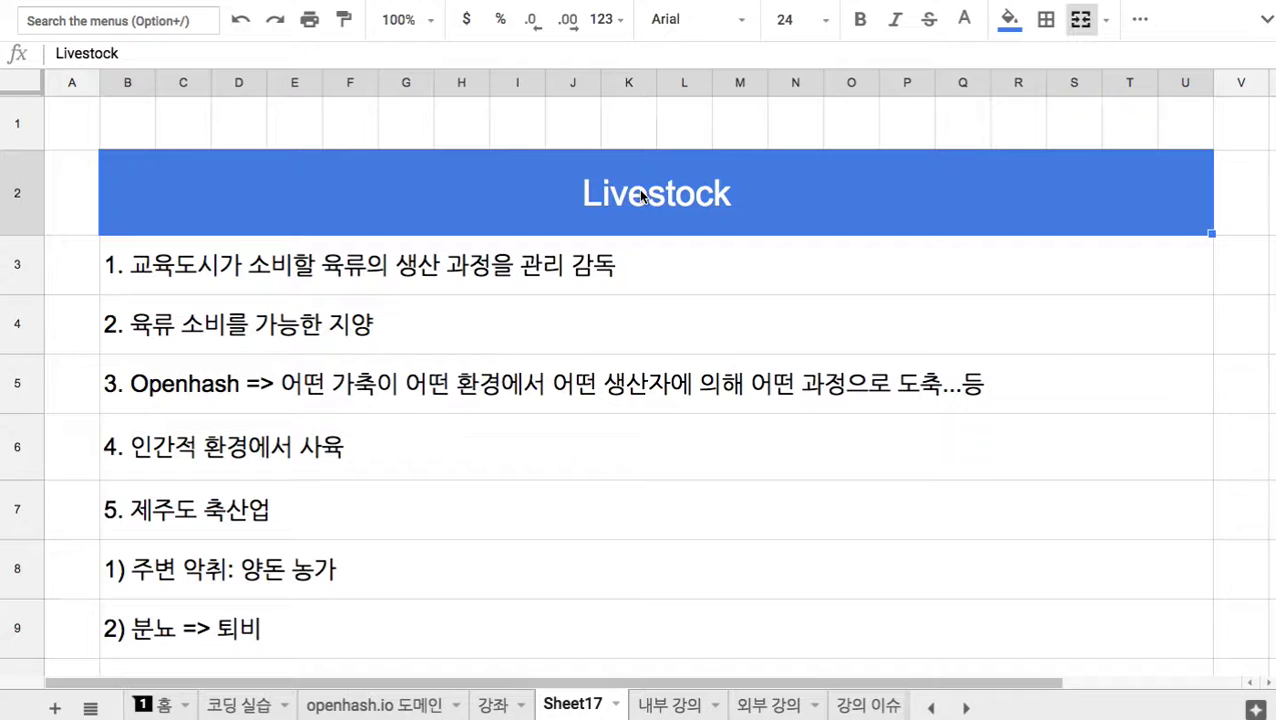
double_click(737, 194)
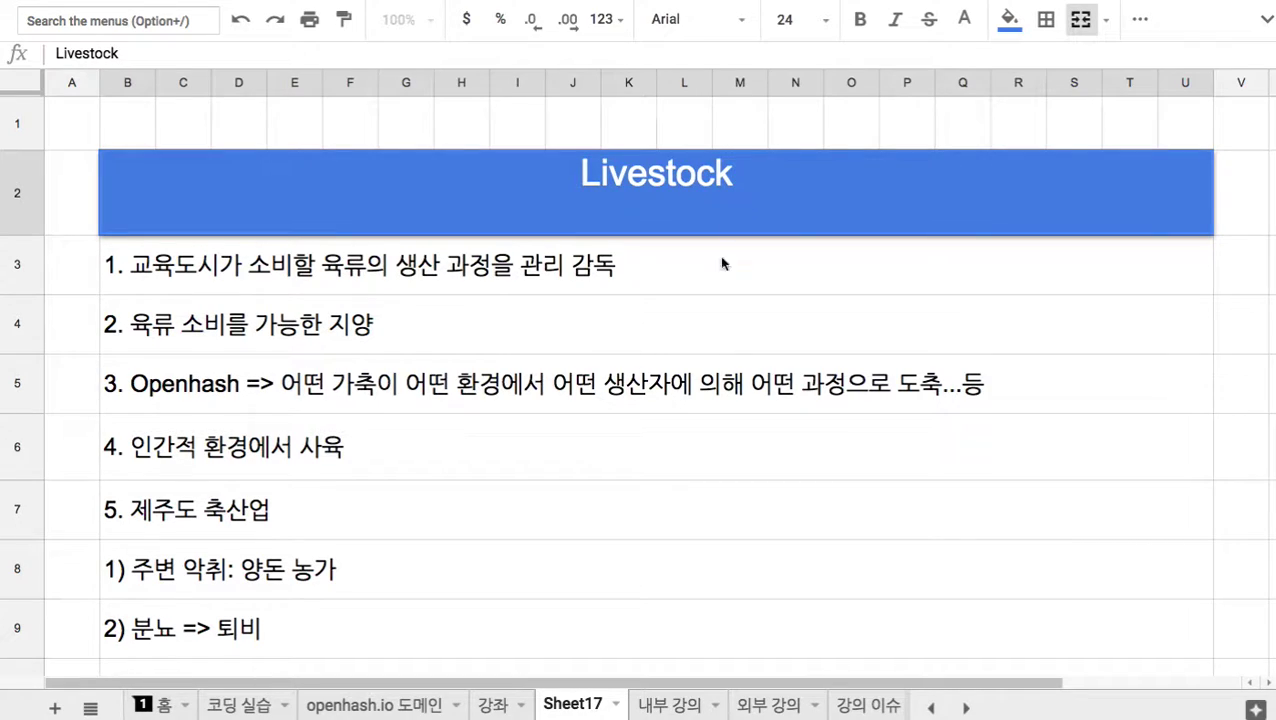